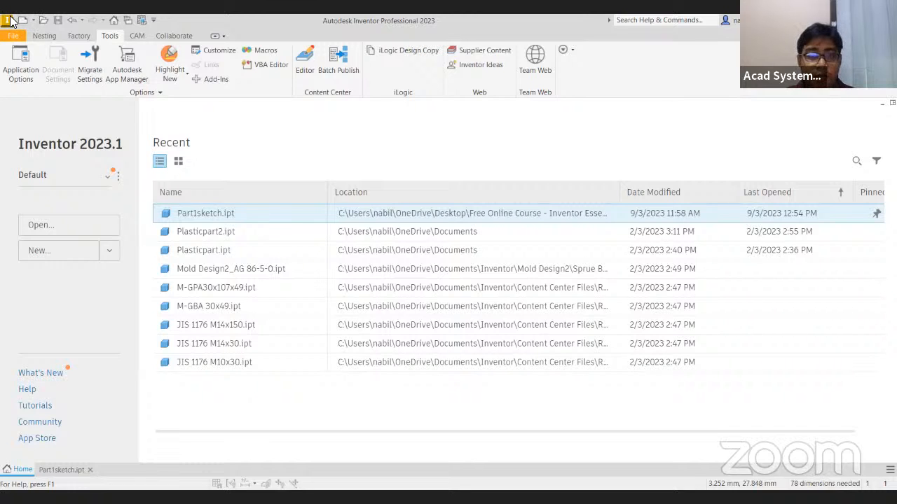
Create a new part from the metric Standard (mm).ipt template and start a 2D sketch on the front XY plane
click(20, 23)
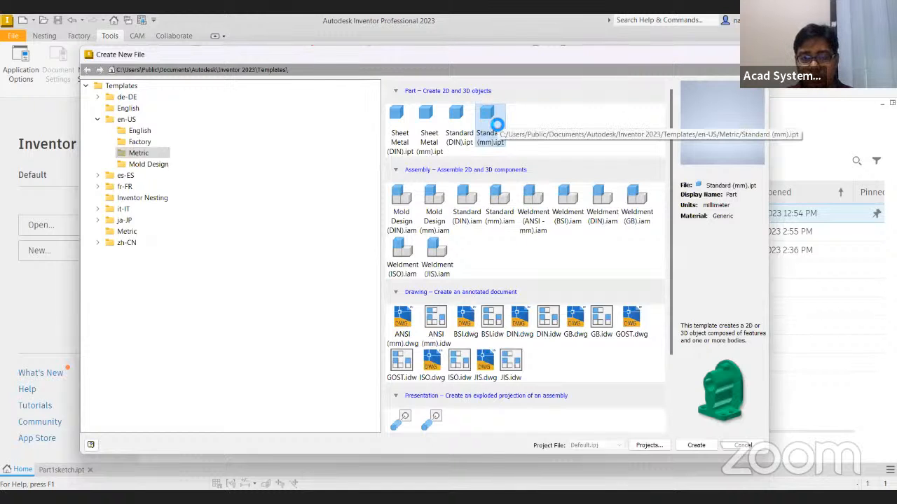
double_click(493, 121)
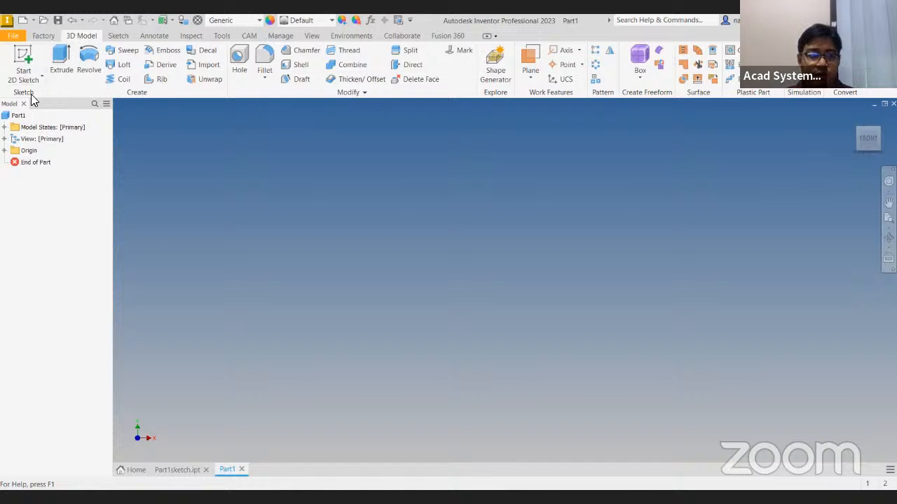
click(32, 64)
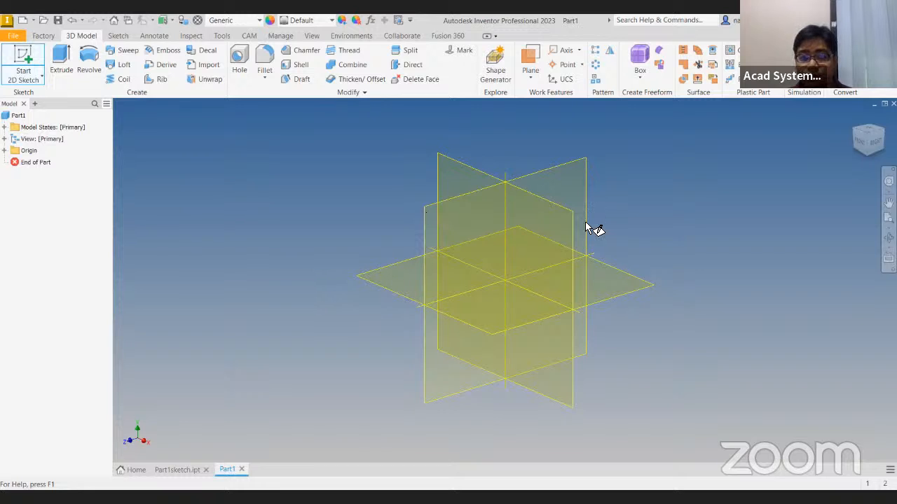
key(s)
click(461, 174)
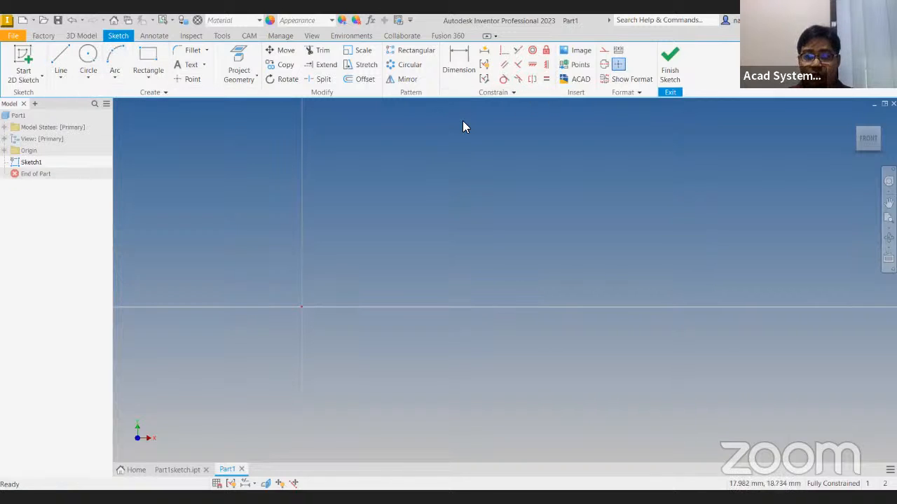
Draw a zigzag chain of five connected lines above and to the right of the sketch origin
middle_drag(419, 163, 357, 190)
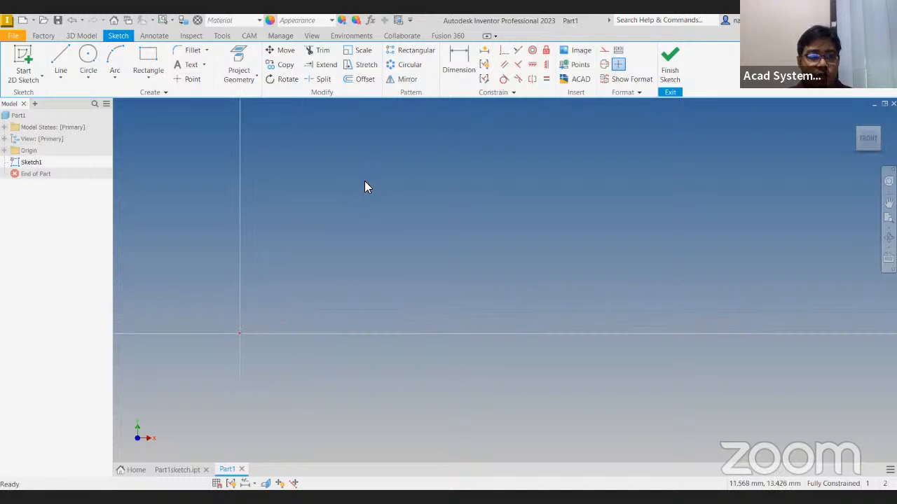
click(63, 57)
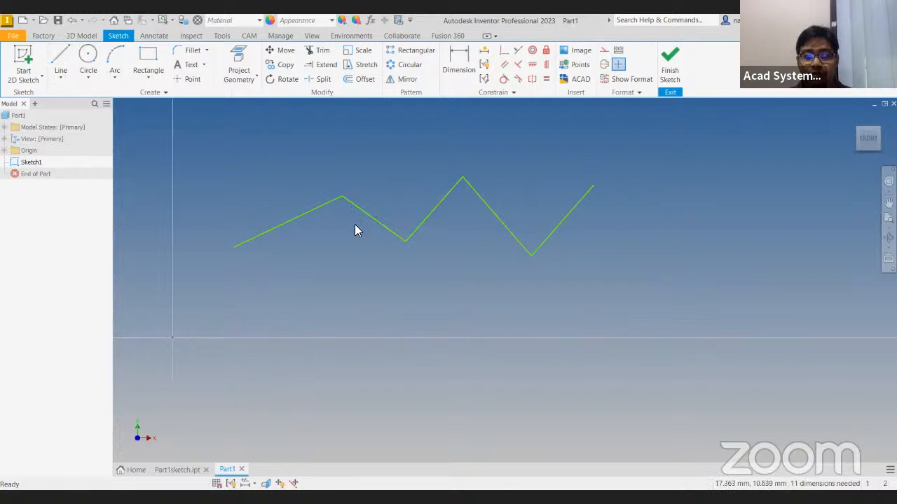
Draw a separate line below the zigzag at 45 degrees, entering 10 mm as its length and correcting it to 15 mm
mouse_move(395, 375)
middle_down()
mouse_move(423, 314)
mouse_move(408, 248)
mouse_move(384, 219)
middle_up()
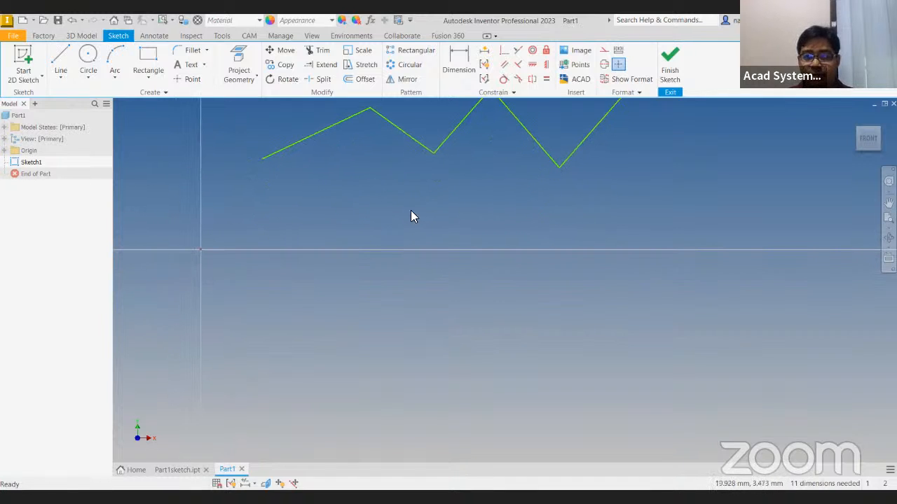
click(64, 58)
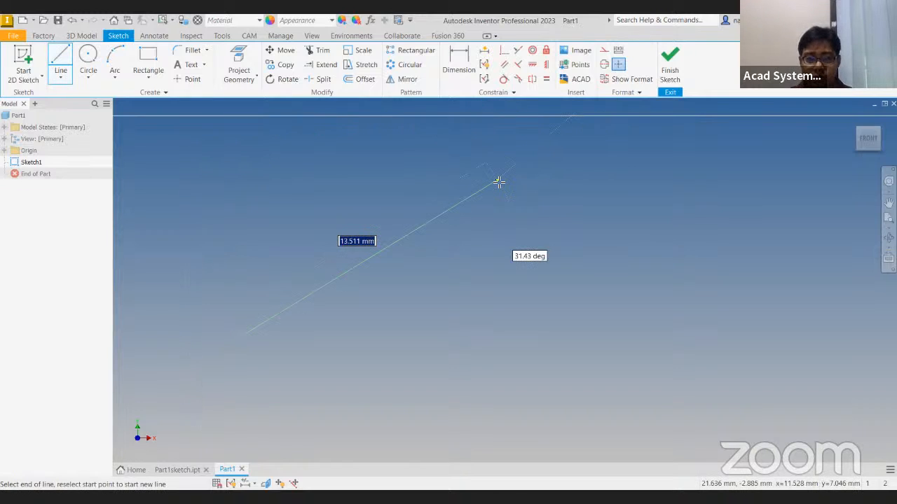
text(10)
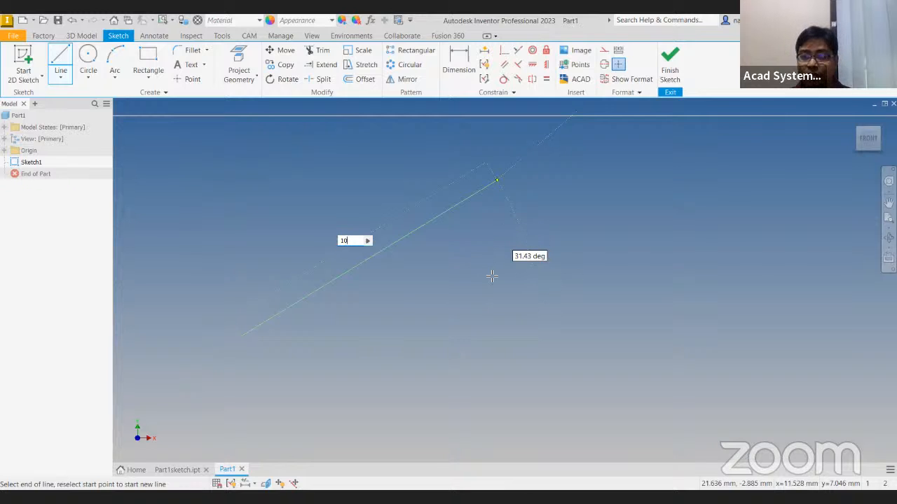
key(Tab)
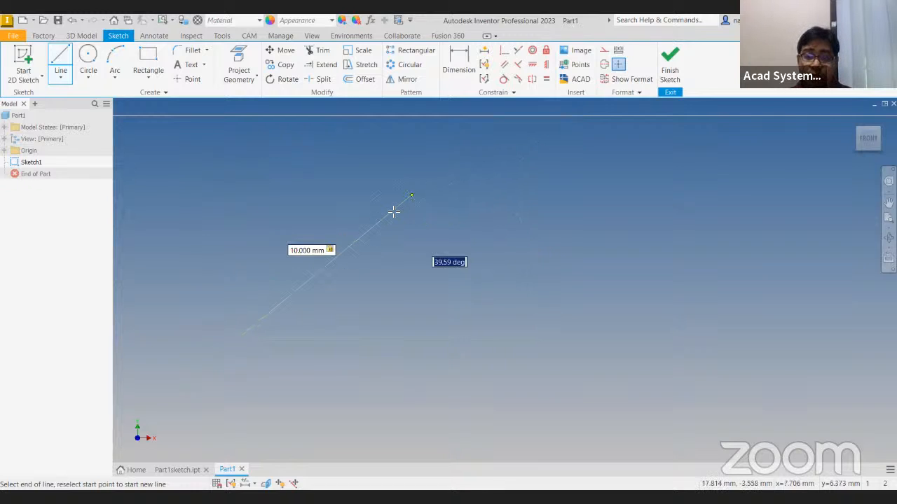
text(45)
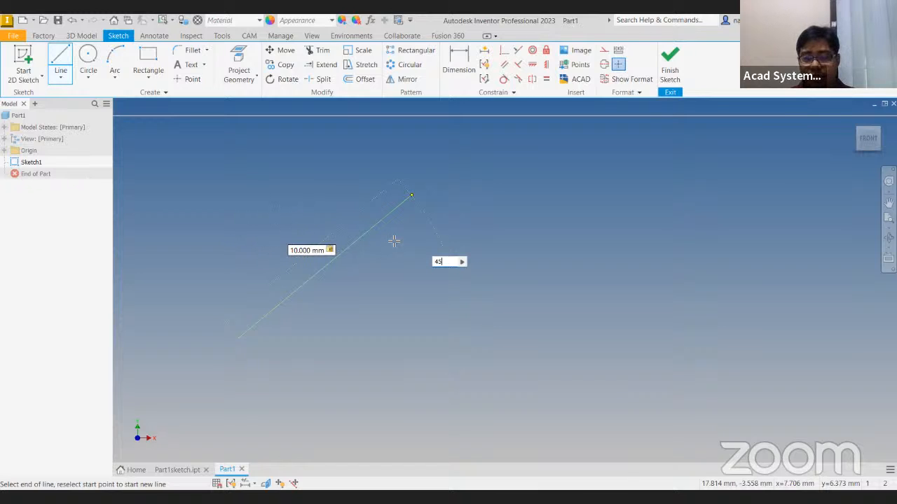
key(Tab)
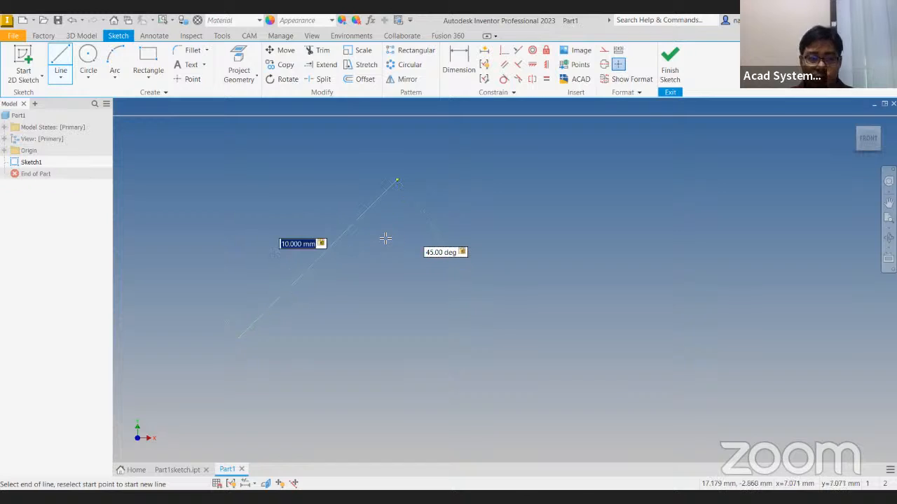
text(15)
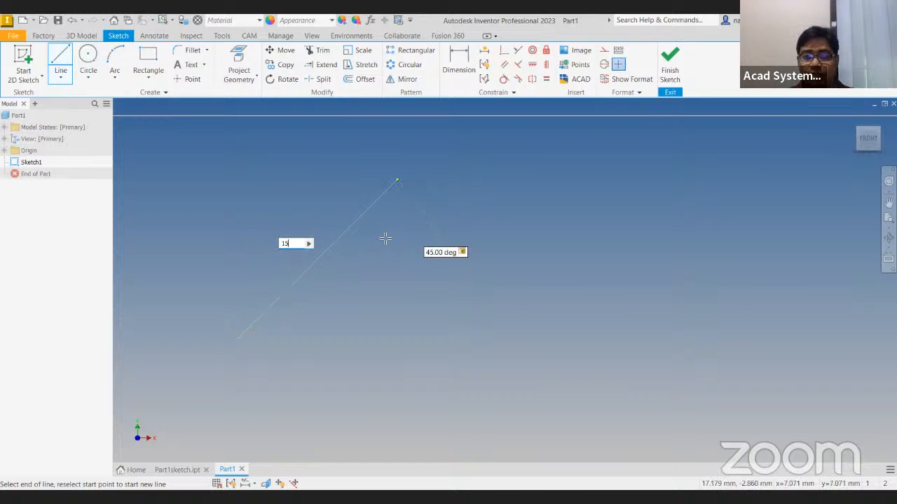
key(Return)
key(Escape)
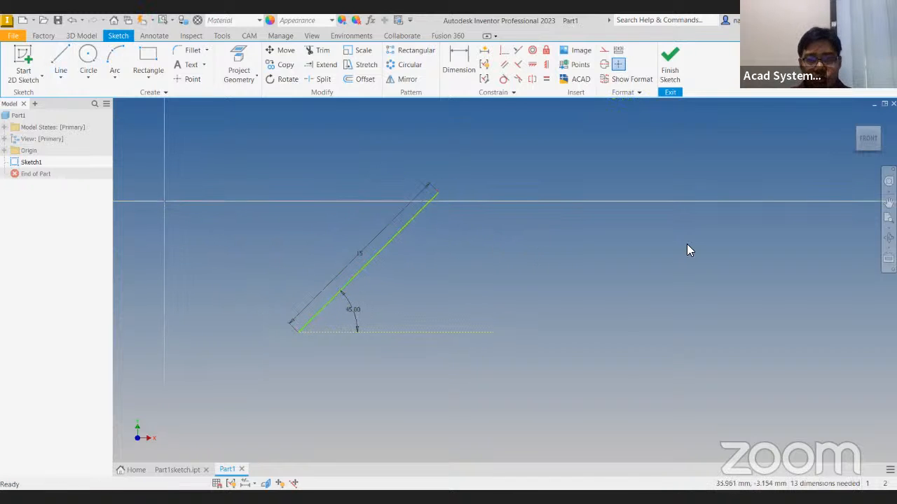
Draw a circle of 12 mm diameter to the right of the angled line, switching its size entry to radius and back to diameter
middle_drag(505, 253, 433, 252)
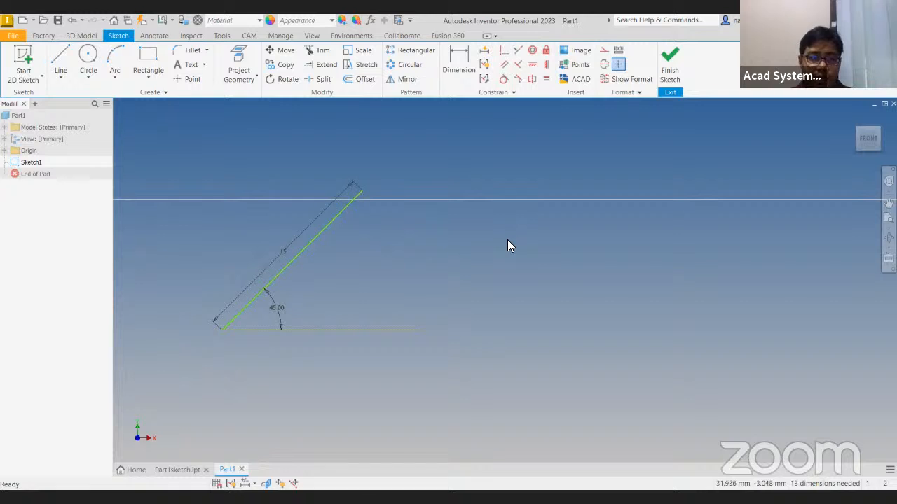
middle_drag(508, 244, 452, 243)
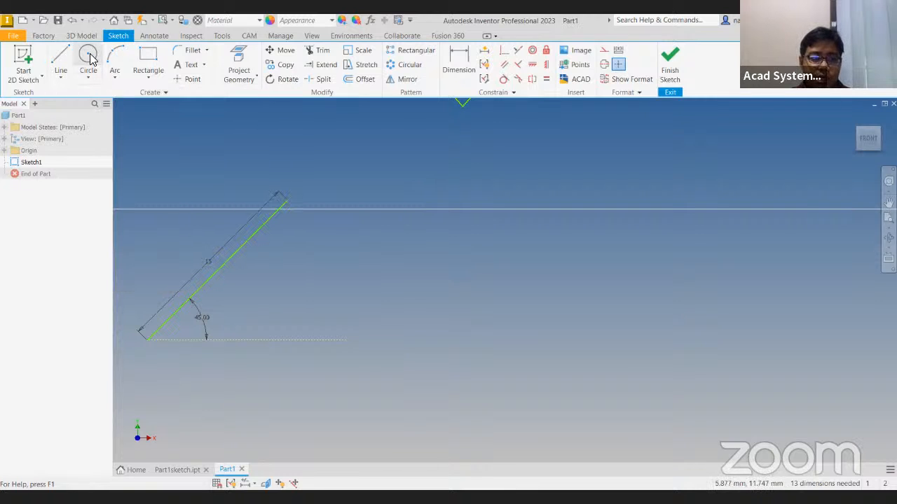
click(89, 59)
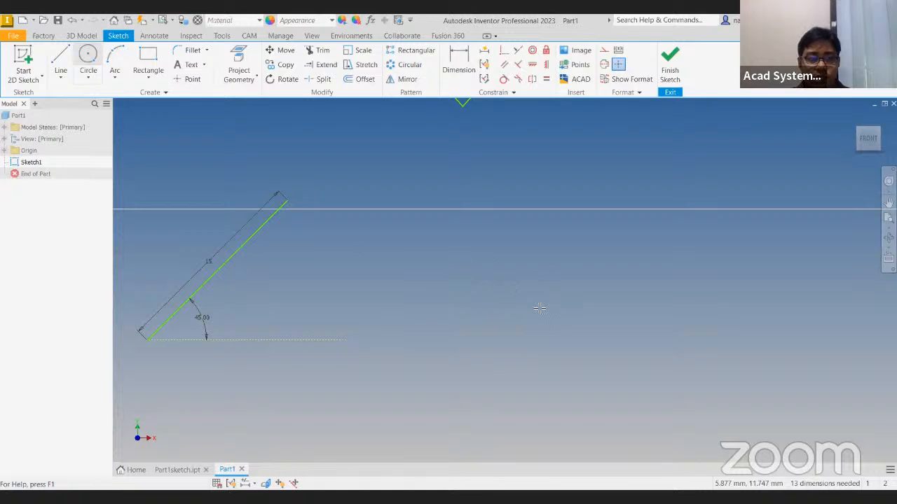
click(481, 268)
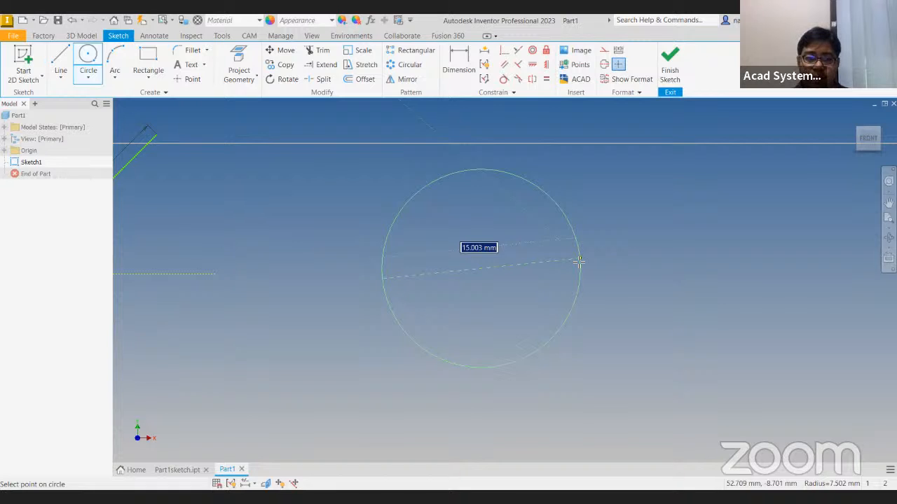
click(579, 261)
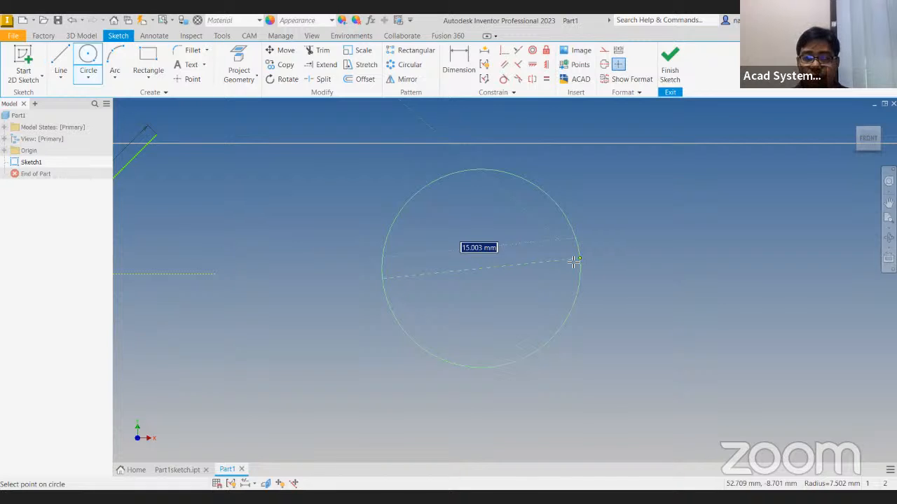
right_click(557, 295)
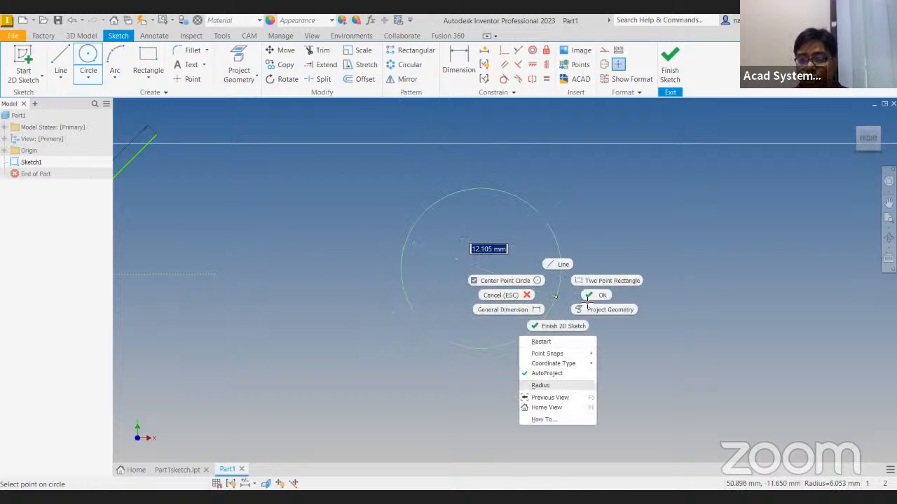
key(Escape)
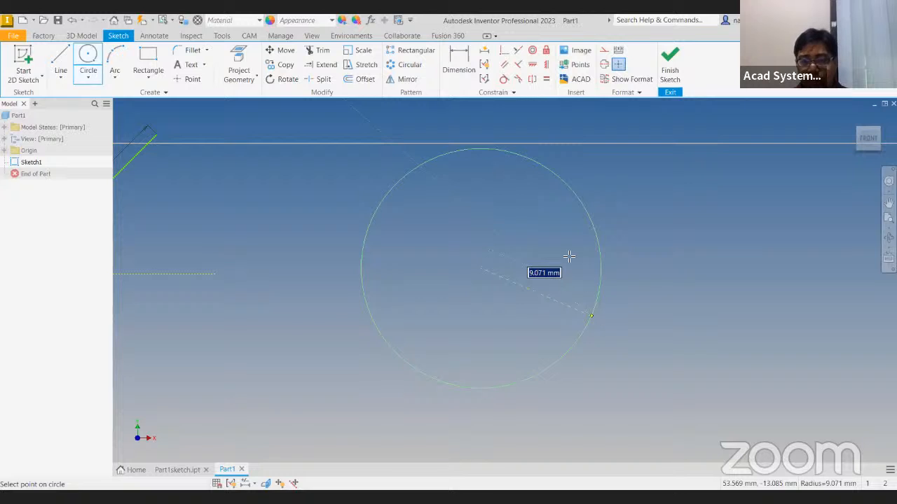
right_click(572, 318)
key(Escape)
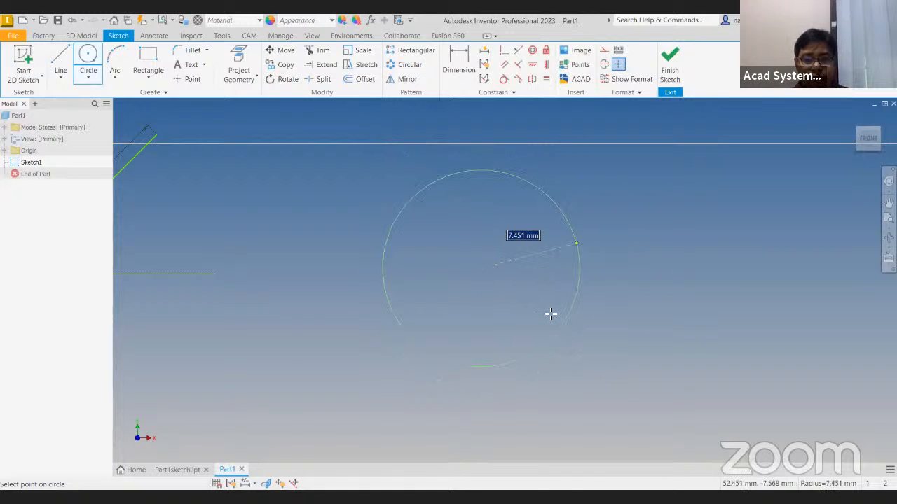
text(12)
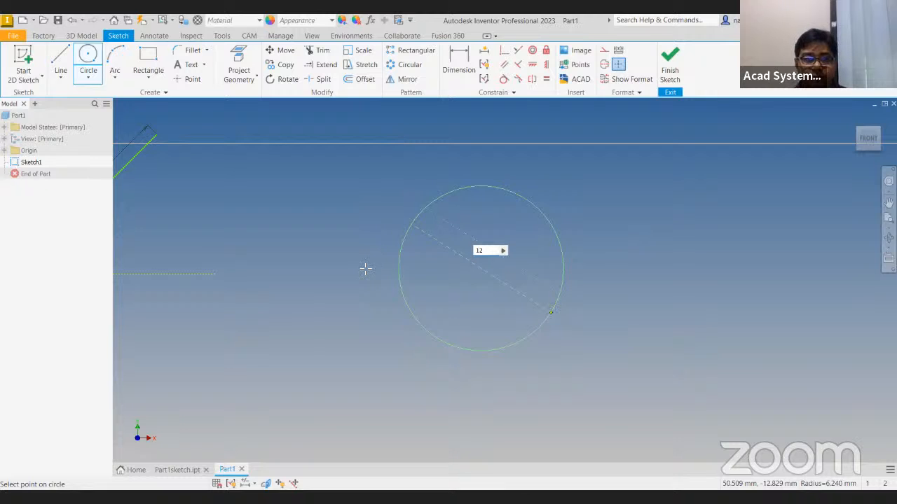
key(Return)
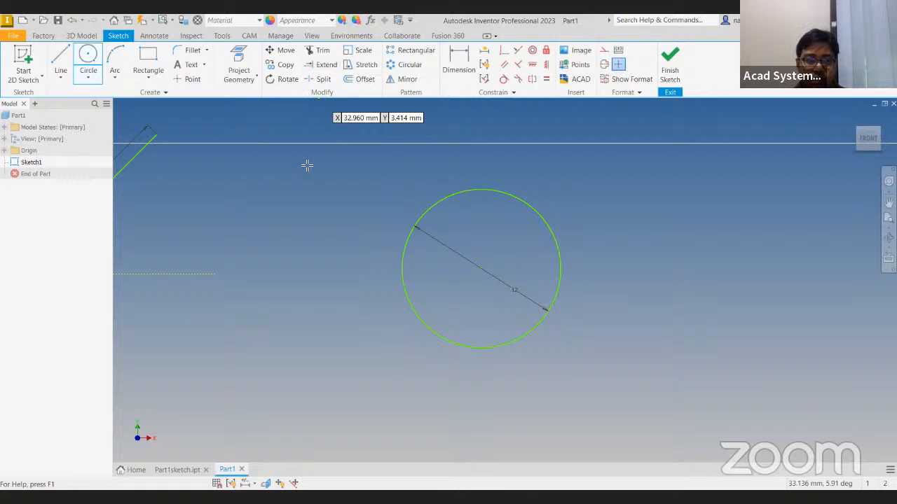
Switch to Part1sketch.ipt and move the whole plate profile about 38 mm to the right using a base point inside it
middle_drag(180, 172, 288, 187)
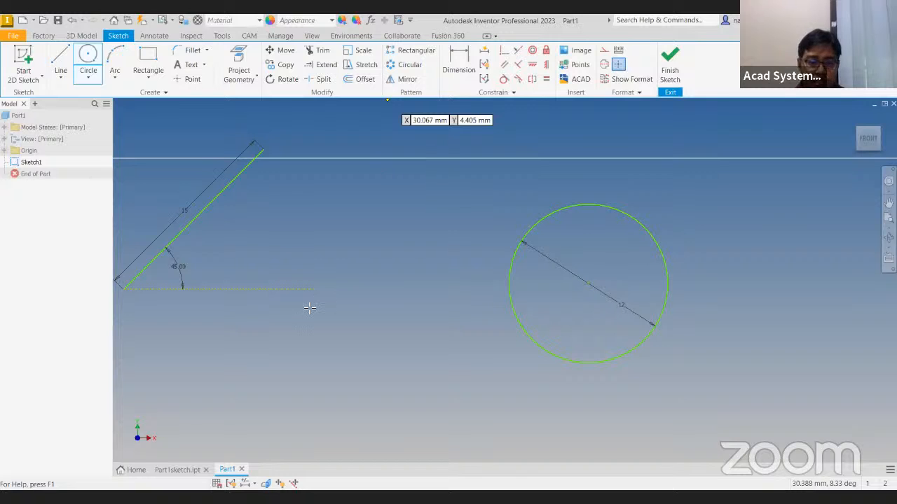
click(173, 470)
scroll(349, 284, down, 3)
scroll(348, 284, up, 5)
mouse_move(349, 285)
middle_down()
mouse_move(363, 295)
mouse_move(364, 267)
middle_up()
scroll(311, 263, down, 3)
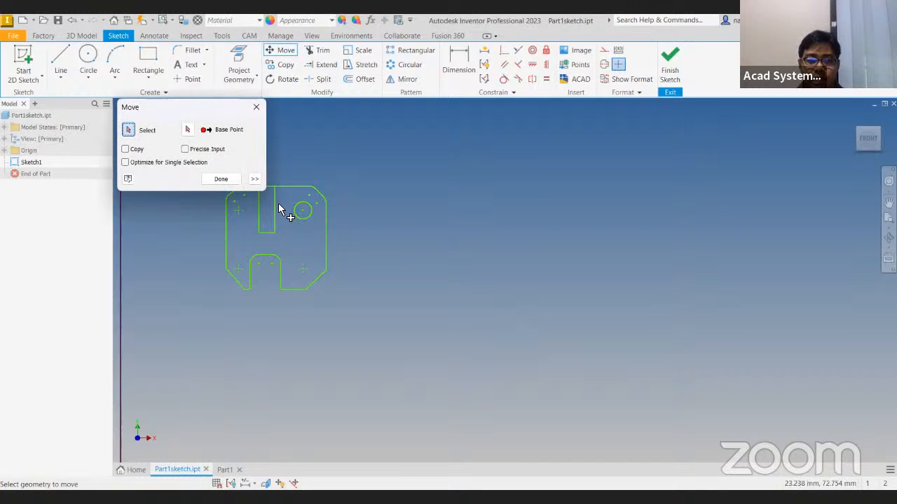
mouse_move(258, 200)
mouse_down()
mouse_move(397, 356)
mouse_move(401, 347)
mouse_up()
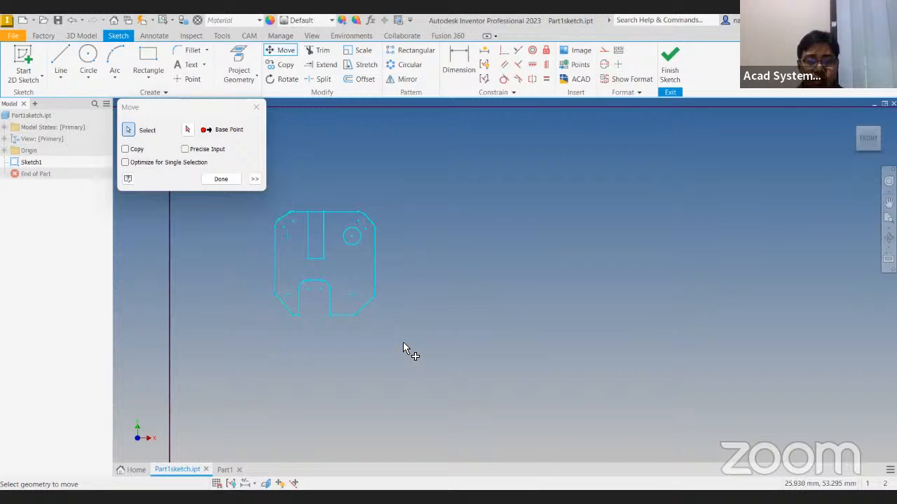
click(190, 133)
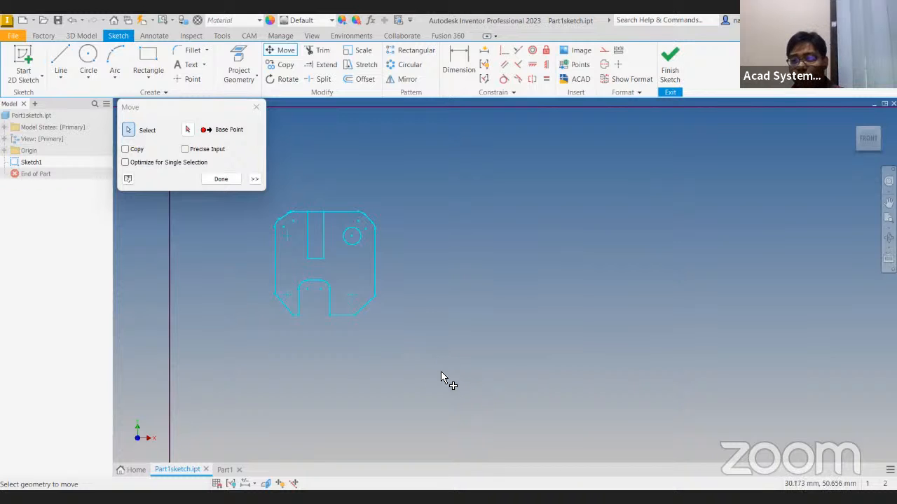
click(189, 131)
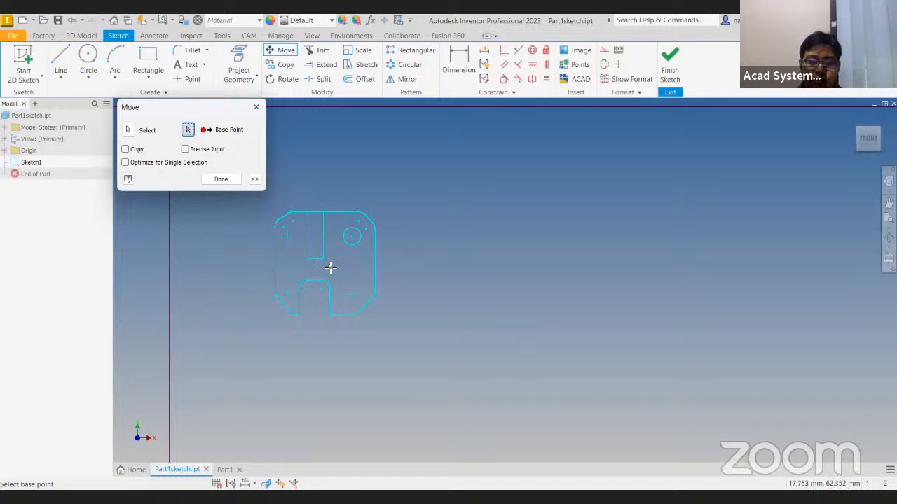
click(329, 265)
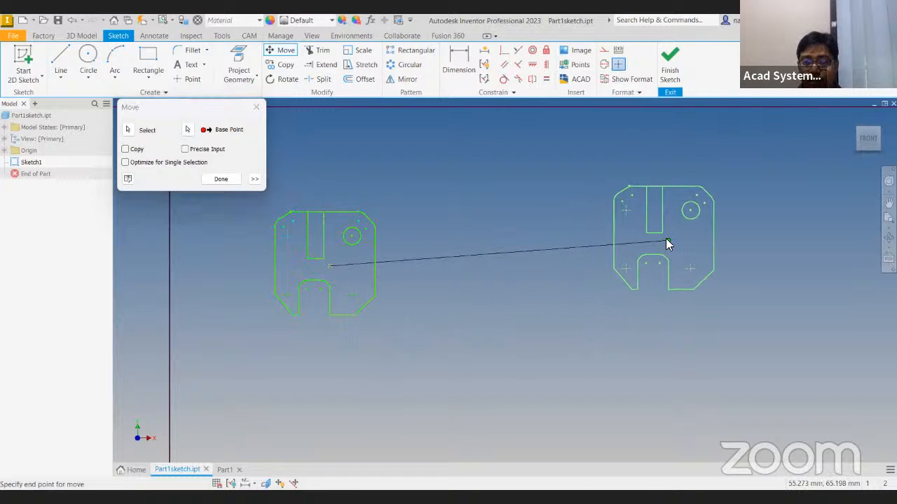
click(667, 239)
Move the whole plate profile toward the border's left edge and slightly down, using the right end of its lower edge as base point
scroll(449, 287, down, 3)
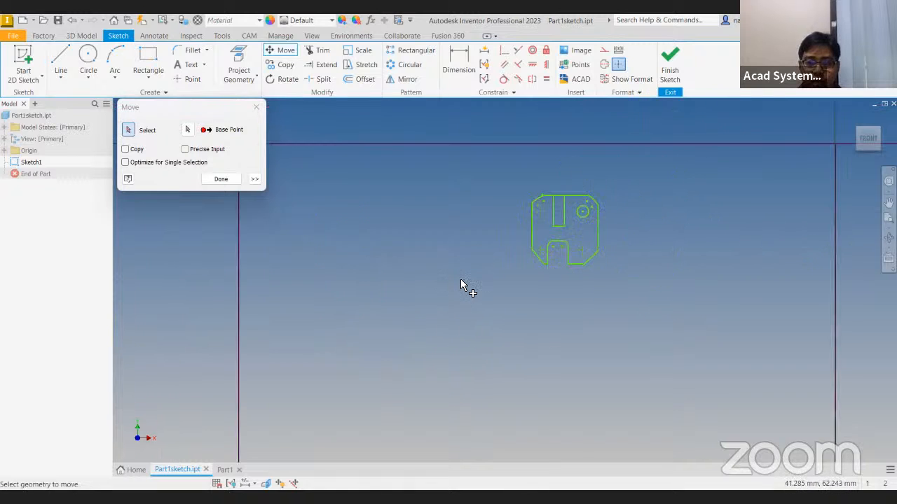
drag(487, 203, 618, 299)
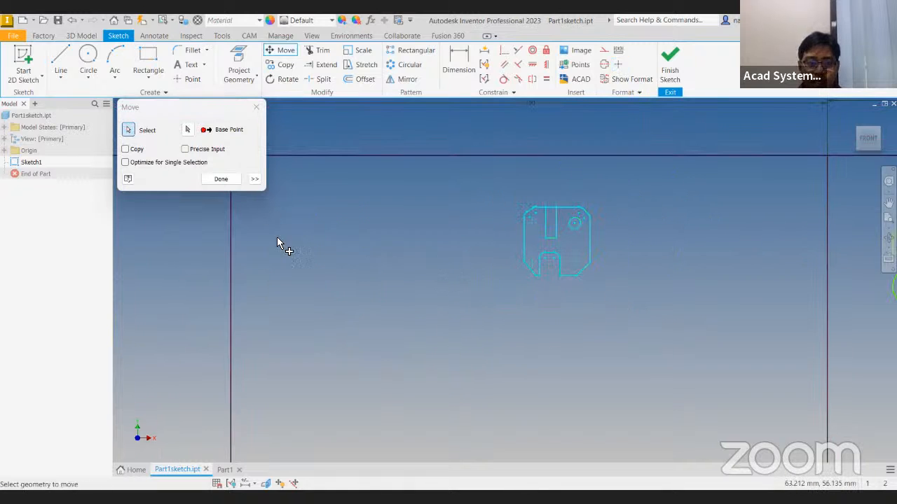
click(188, 130)
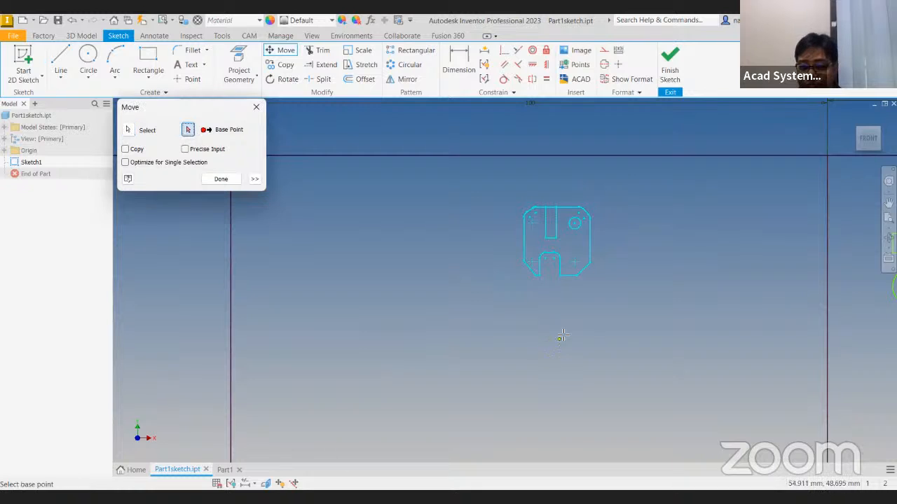
click(578, 277)
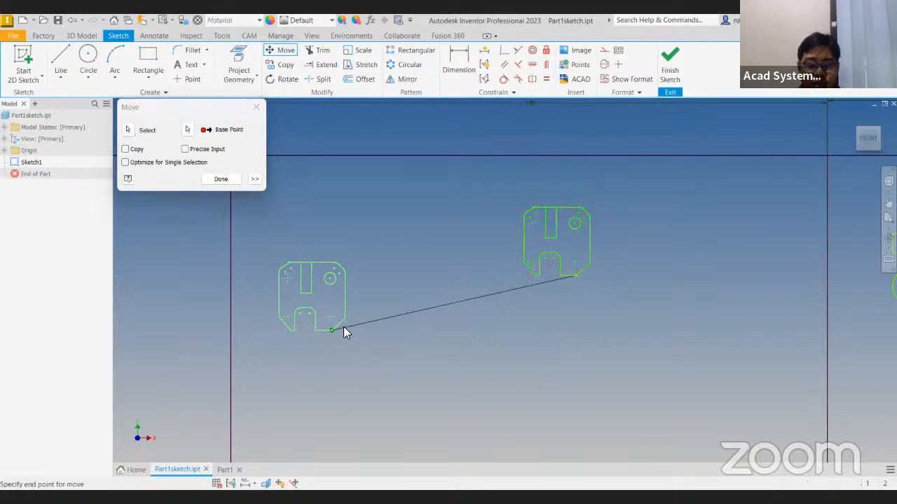
click(352, 325)
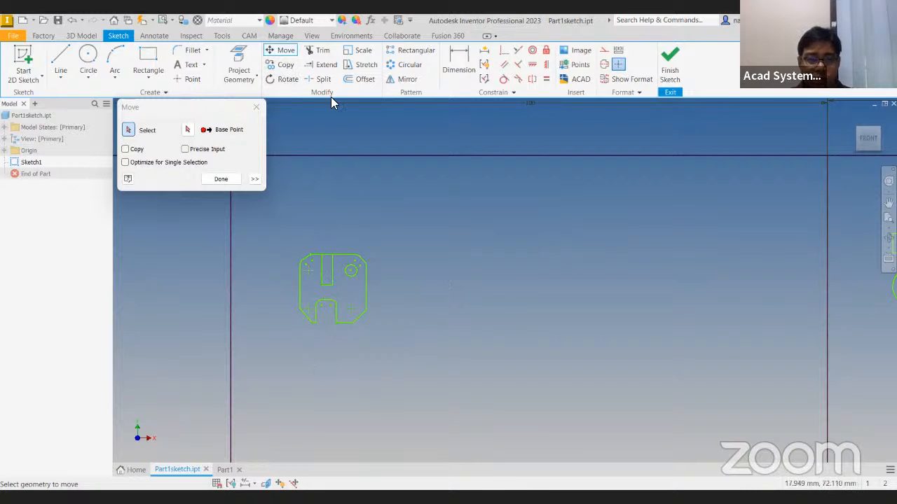
Copy the whole plate profile from the lower end of its right edge, placing four copies around the bordered area
click(286, 65)
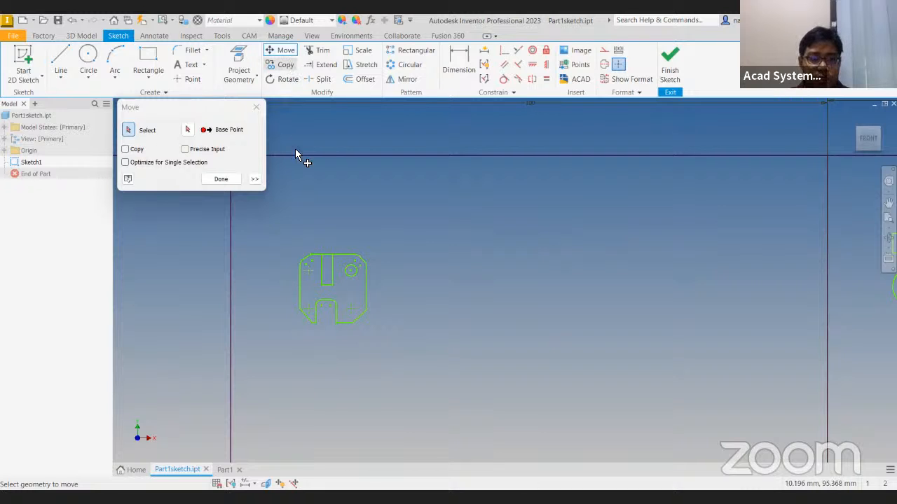
mouse_move(272, 224)
mouse_down()
mouse_move(409, 359)
mouse_move(504, 343)
mouse_up()
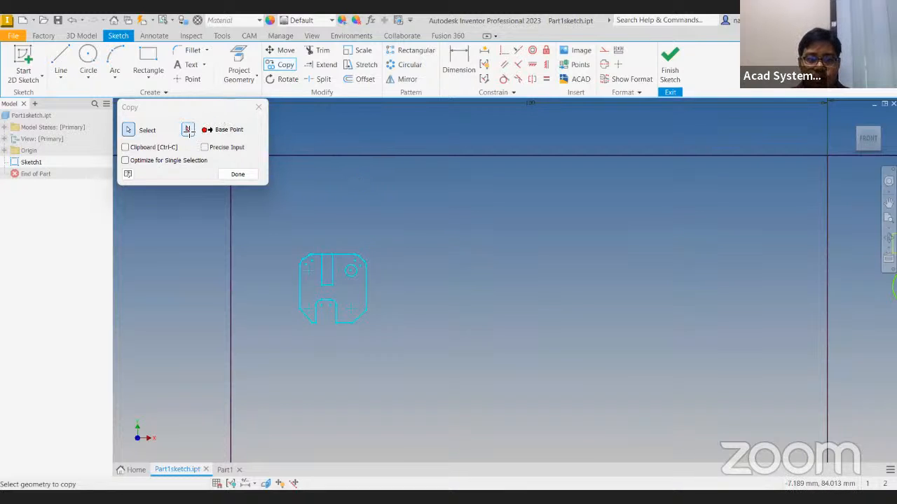
click(365, 306)
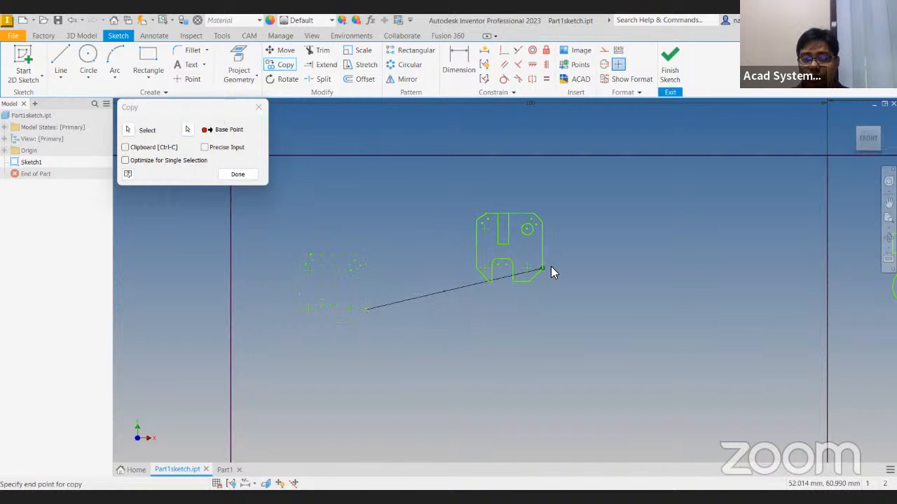
click(550, 256)
click(690, 314)
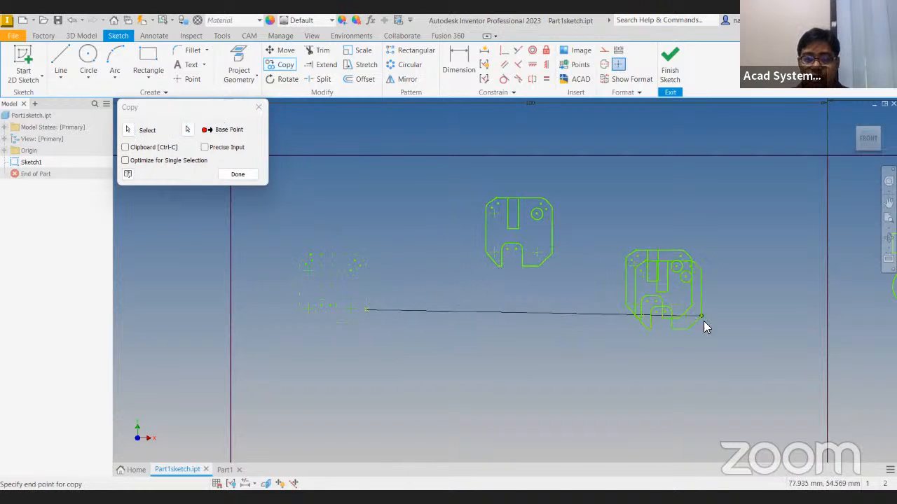
click(776, 419)
click(538, 389)
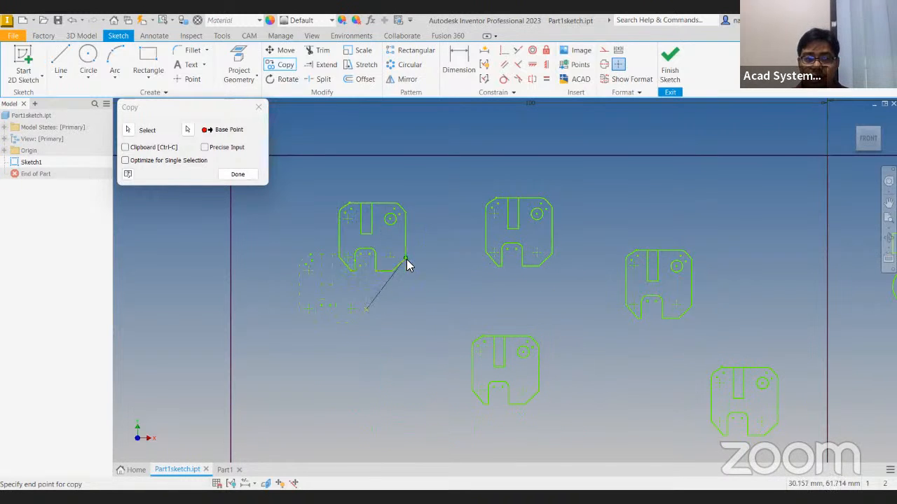
middle_drag(432, 298, 427, 271)
key(Escape)
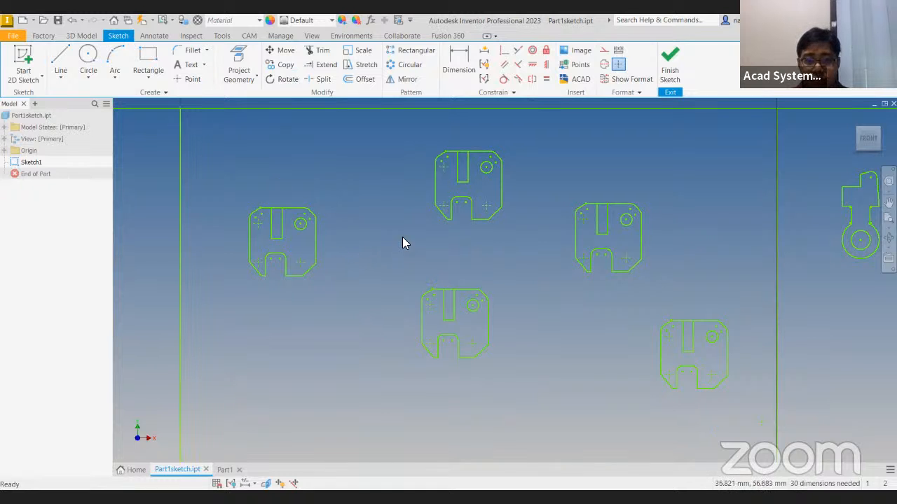
Rotate the whole arm profile by -90 degrees about the centre of its ring, removing the conflicting constraints
middle_drag(288, 220, 201, 212)
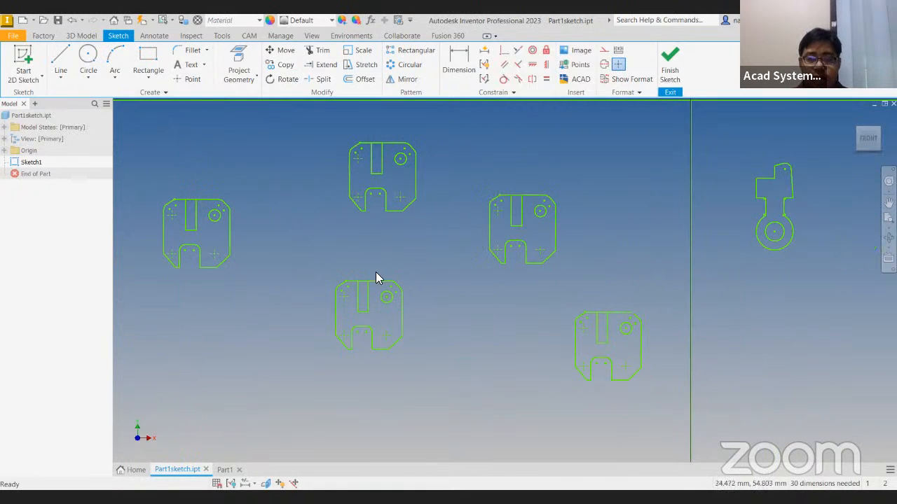
middle_drag(397, 298, 444, 321)
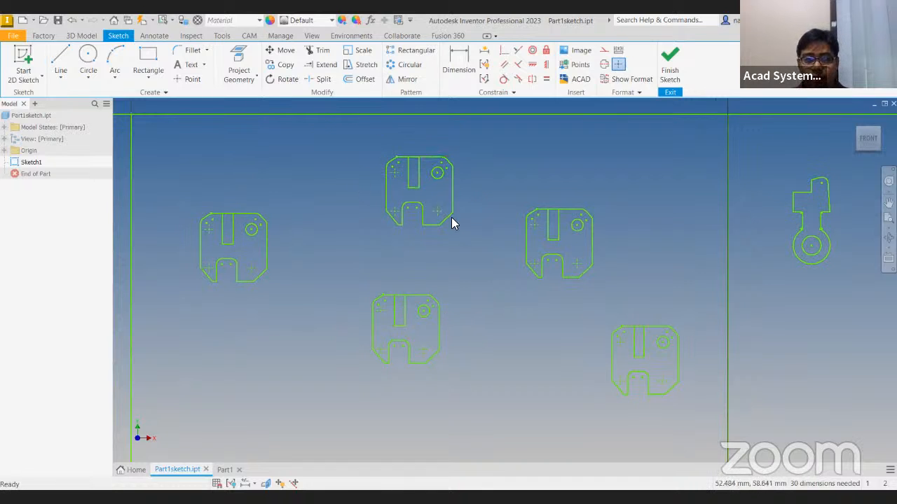
mouse_move(527, 303)
middle_down()
mouse_move(92, 291)
mouse_move(65, 308)
middle_up()
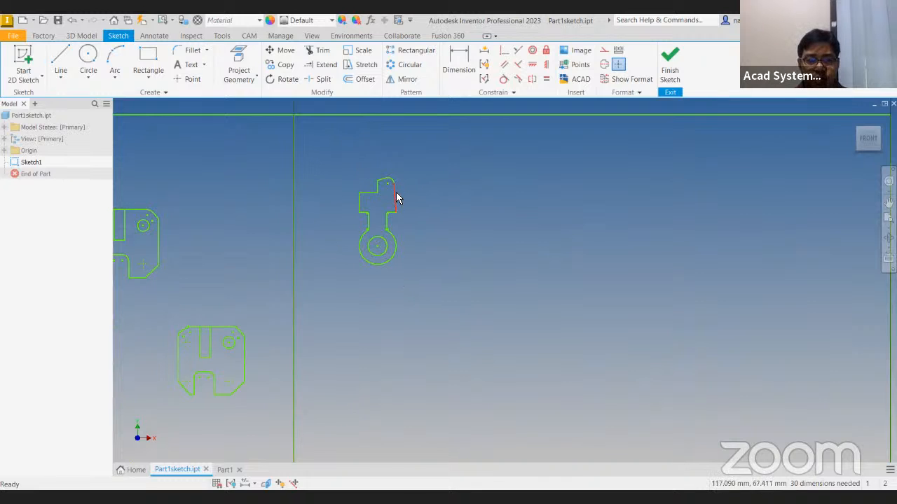
click(285, 81)
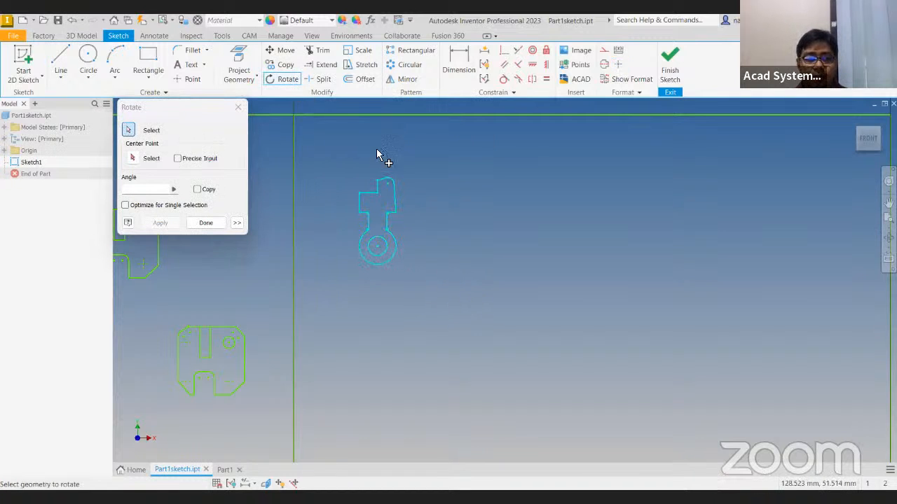
click(133, 161)
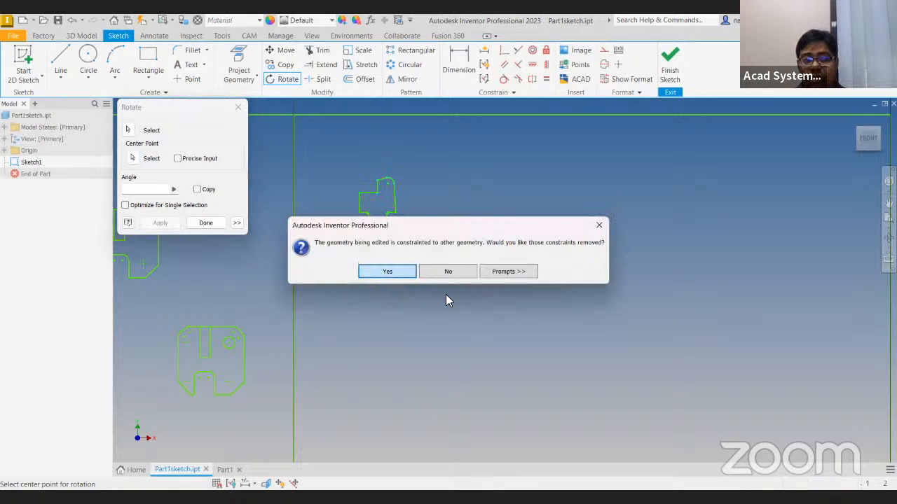
key(Return)
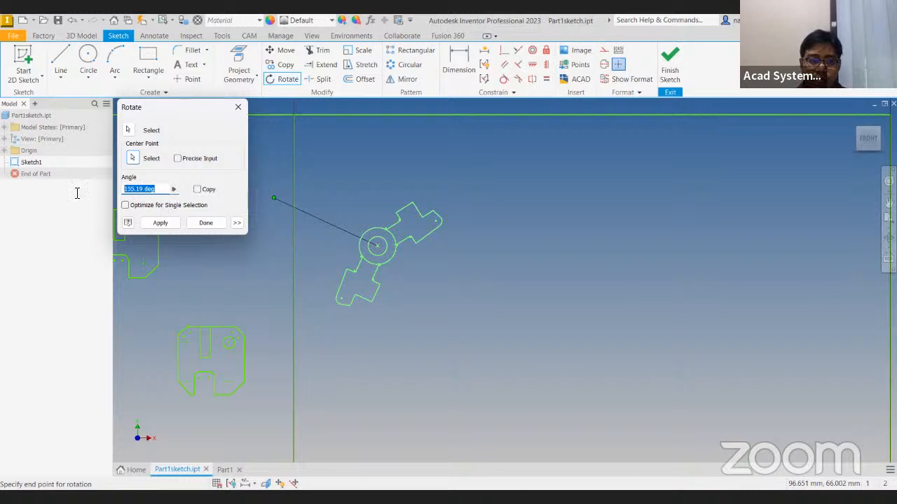
text(90)
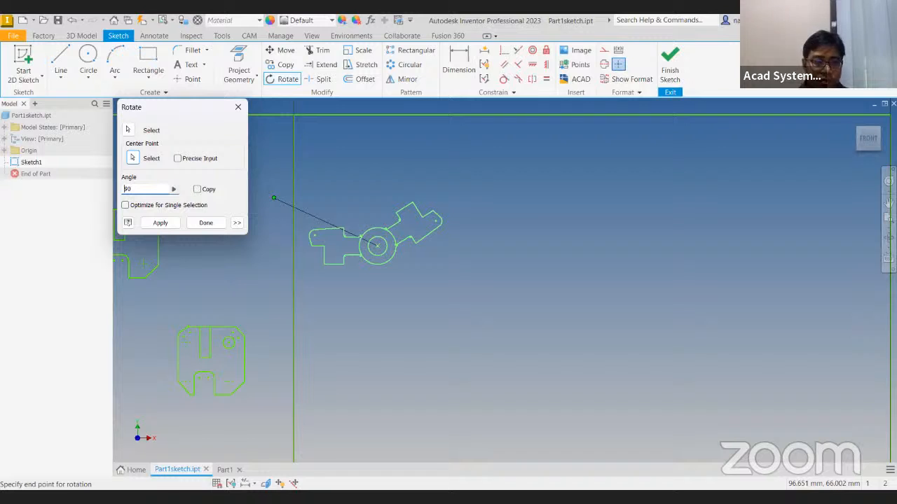
text(-)
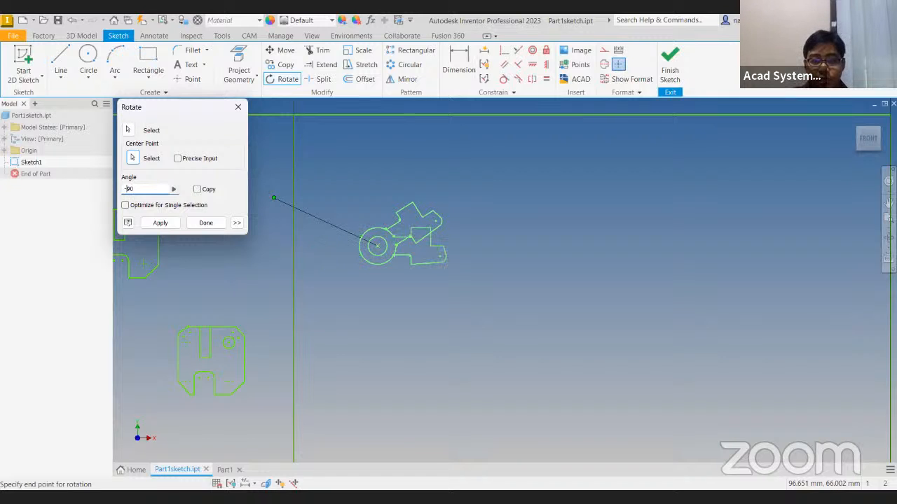
click(170, 222)
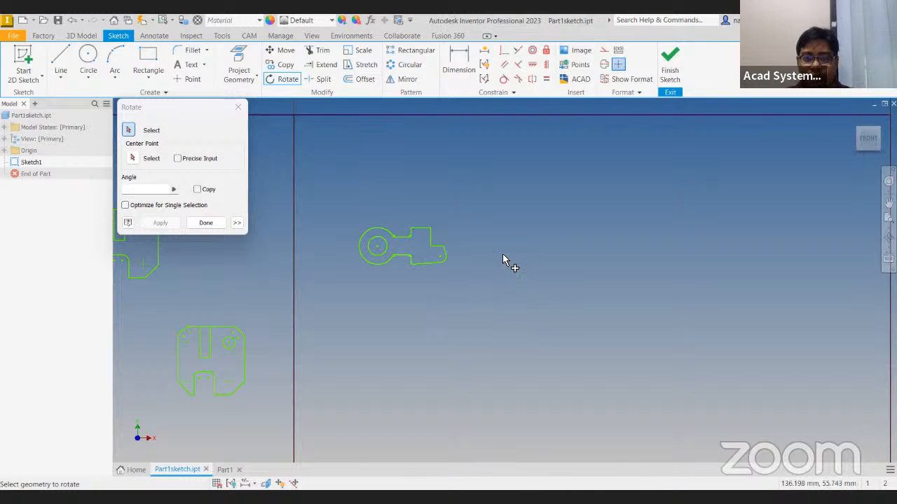
Rotate the whole arm profile 180 degrees about a free point to the right of it
drag(340, 203, 517, 328)
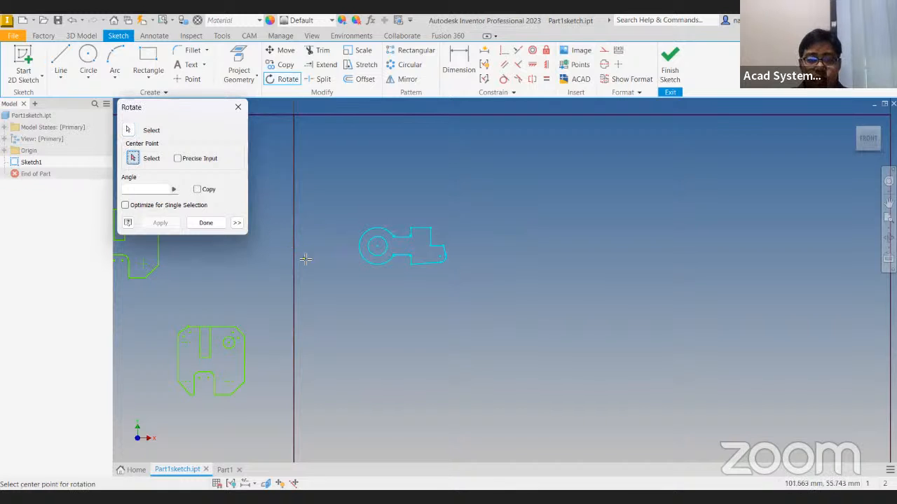
middle_drag(564, 231, 484, 231)
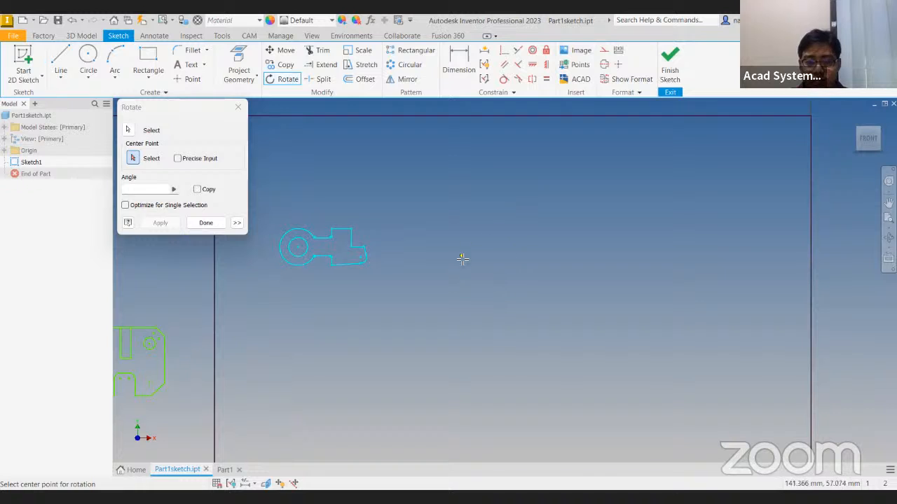
click(461, 267)
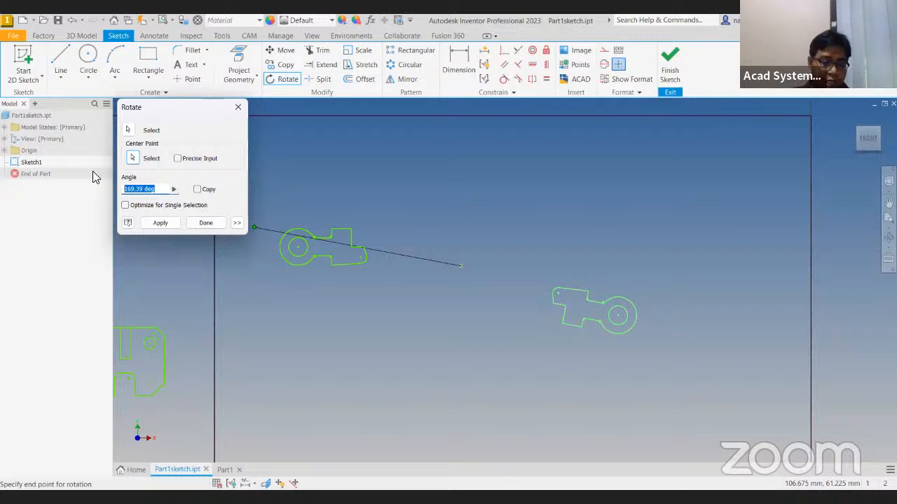
text(180)
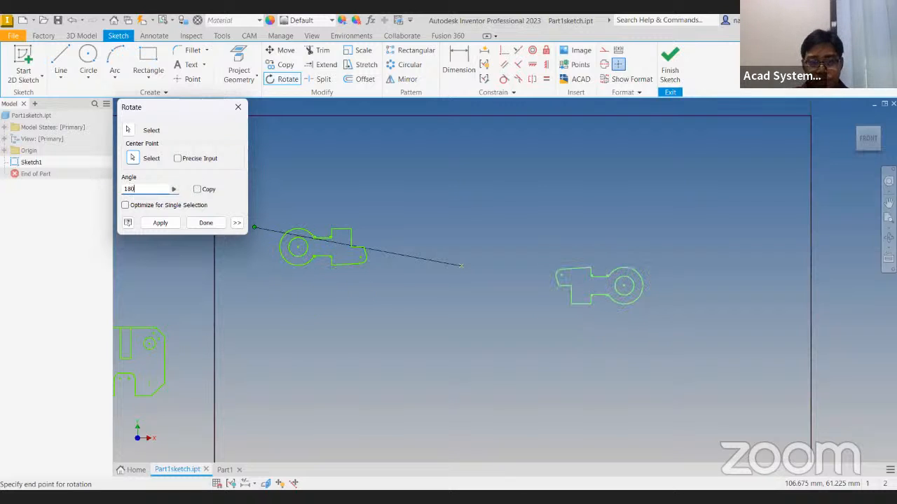
click(161, 223)
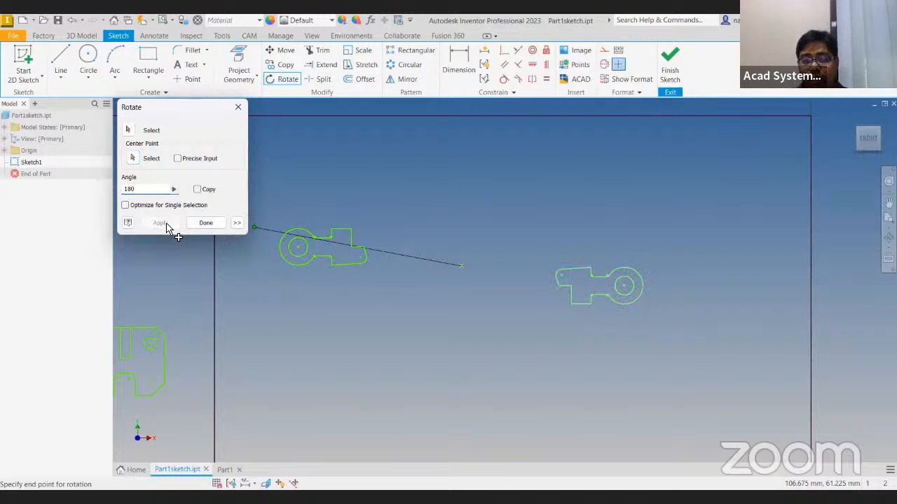
click(220, 223)
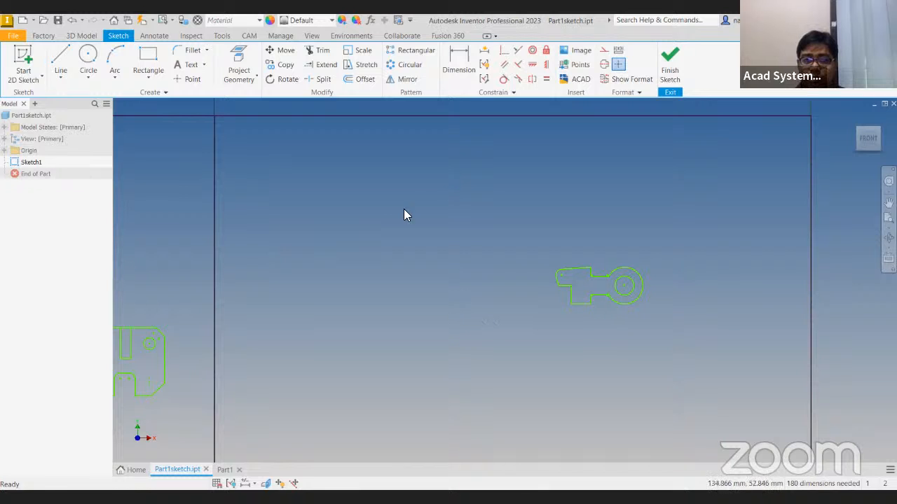
Delete the two short angled lines beside the top rectangle of the overlapping-shapes figure in the first bordered area
scroll(240, 224, up, 3)
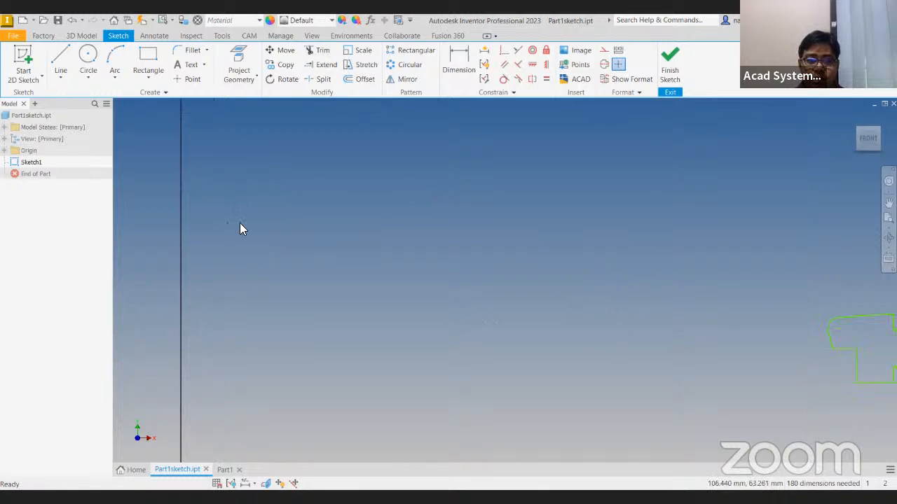
scroll(240, 224, up, 2)
scroll(221, 234, down, 8)
middle_drag(202, 256, 604, 296)
scroll(378, 322, up, 3)
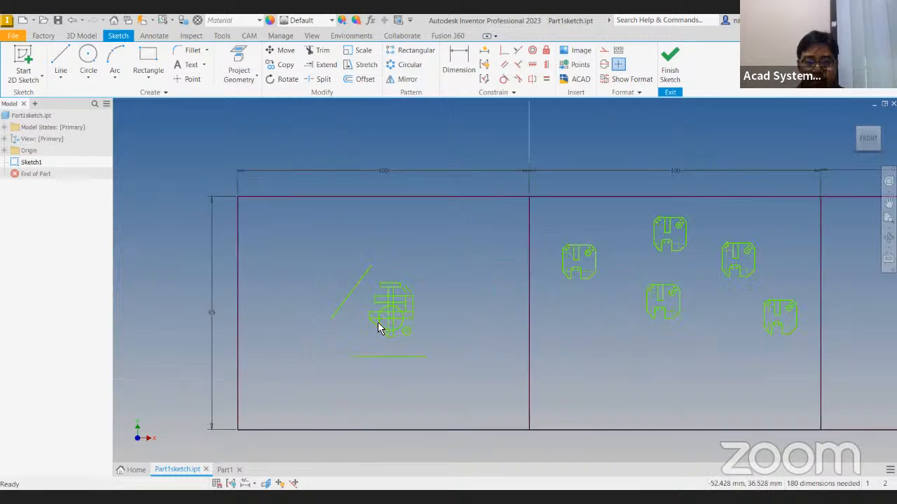
scroll(378, 322, up, 2)
scroll(417, 311, down, 1)
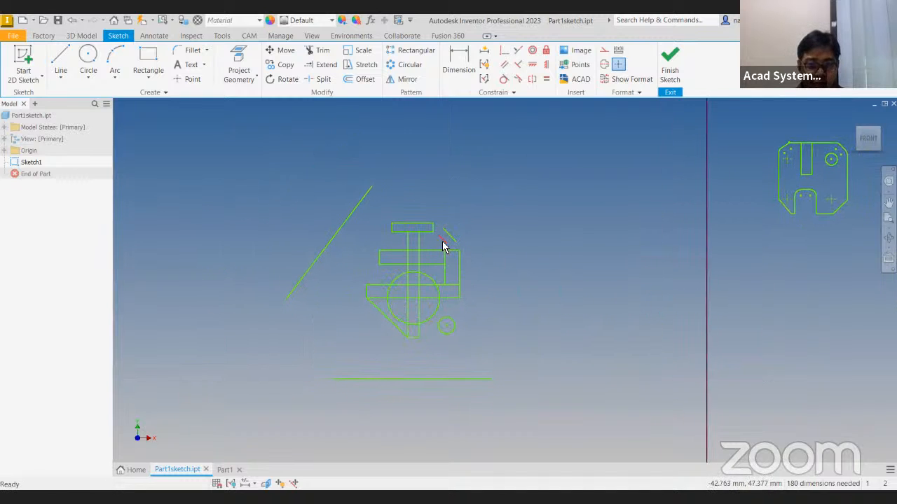
key(Delete)
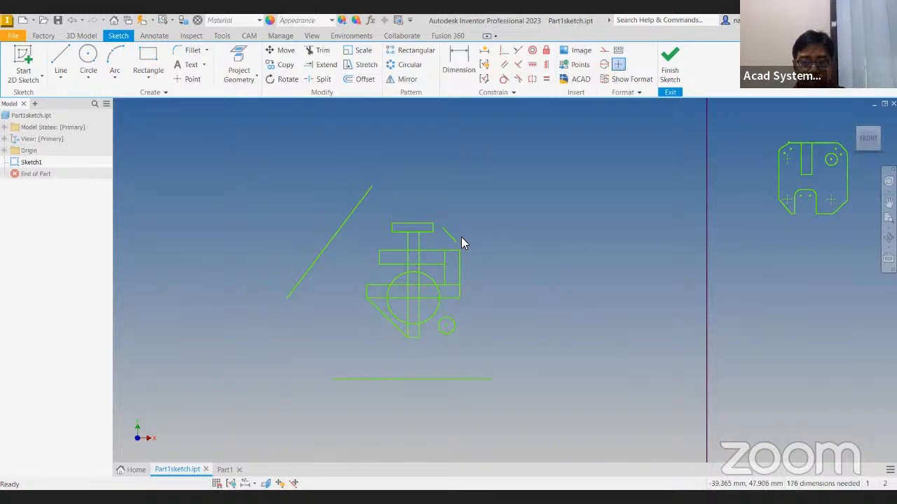
click(454, 239)
key(Delete)
Delete the whole lower edge of the top rectangle and undo the deletion
scroll(416, 241, up, 2)
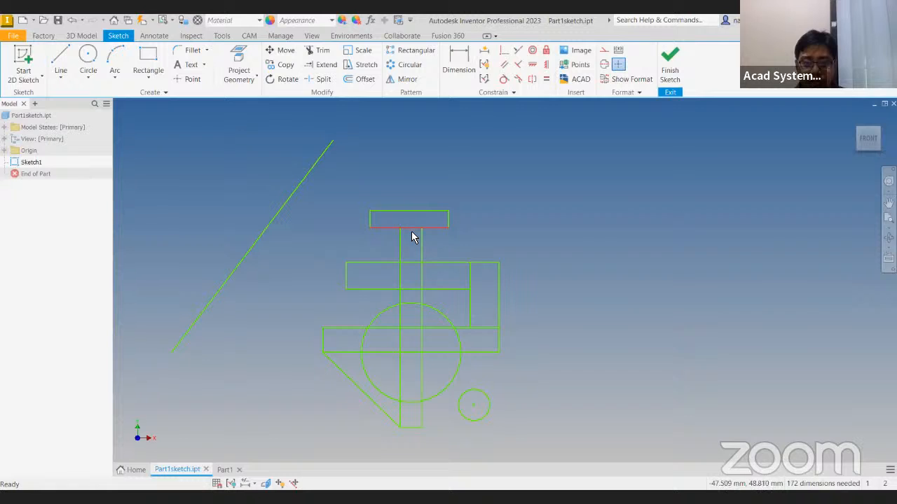
click(413, 233)
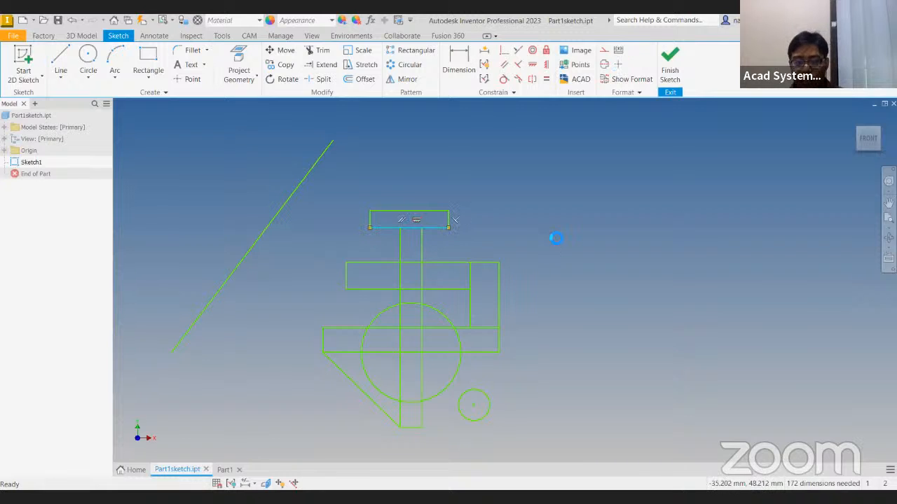
key(Delete)
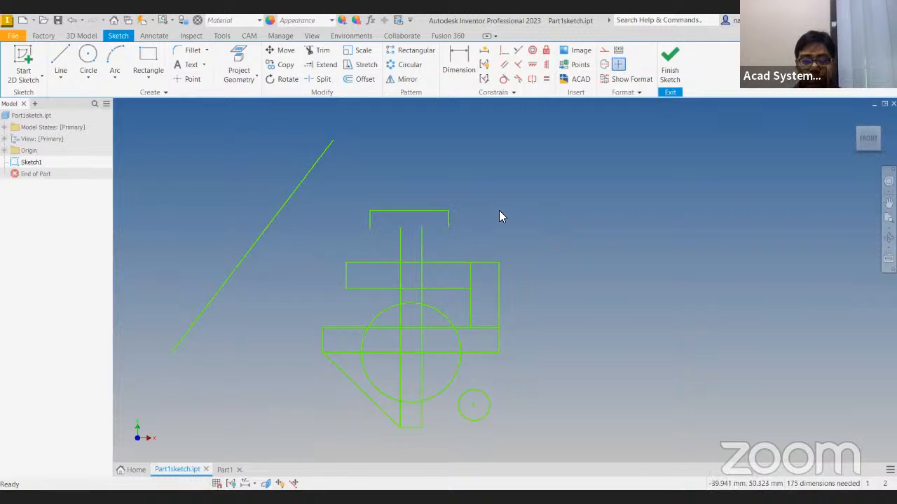
key(ctrl+z)
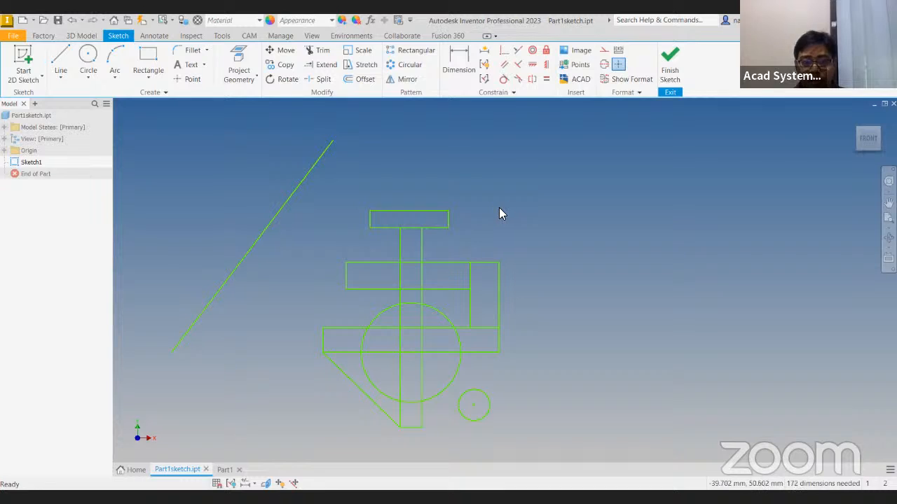
Trim the top rectangle's lower edge and the middle bar's edges between the stem lines, plus the stem's left line inside that bar
click(321, 51)
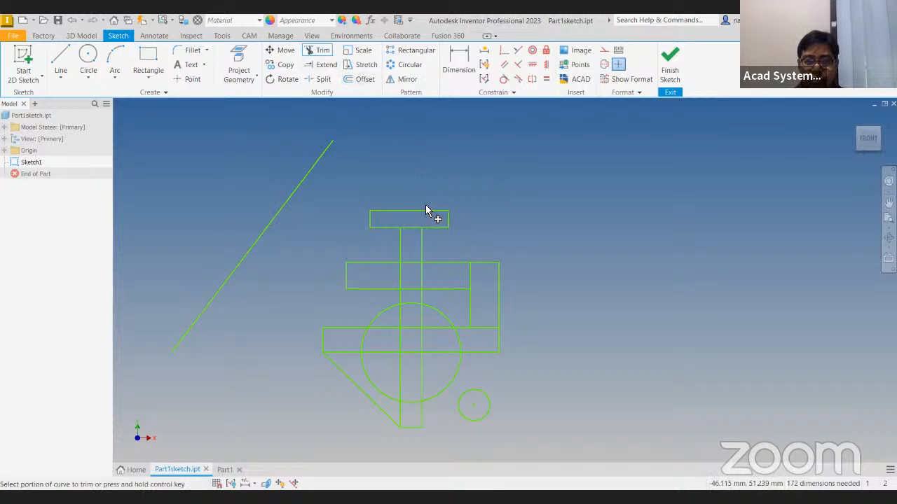
click(412, 234)
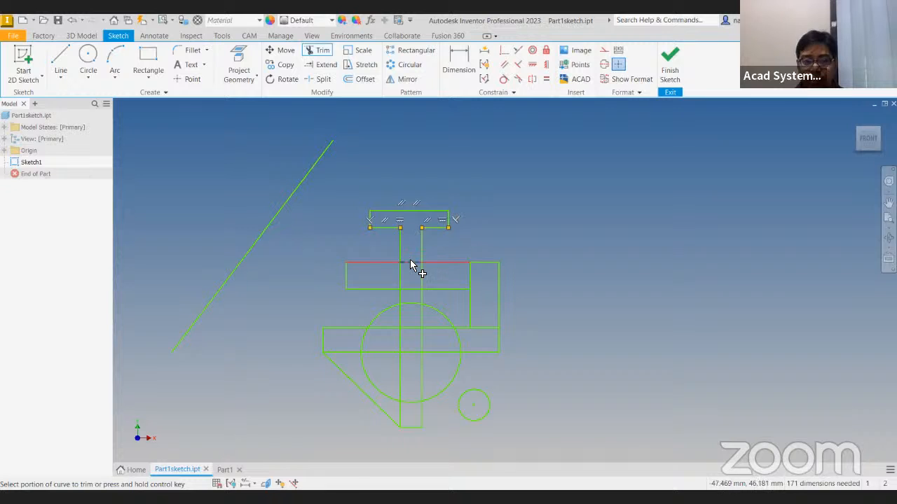
click(410, 261)
click(400, 275)
click(414, 288)
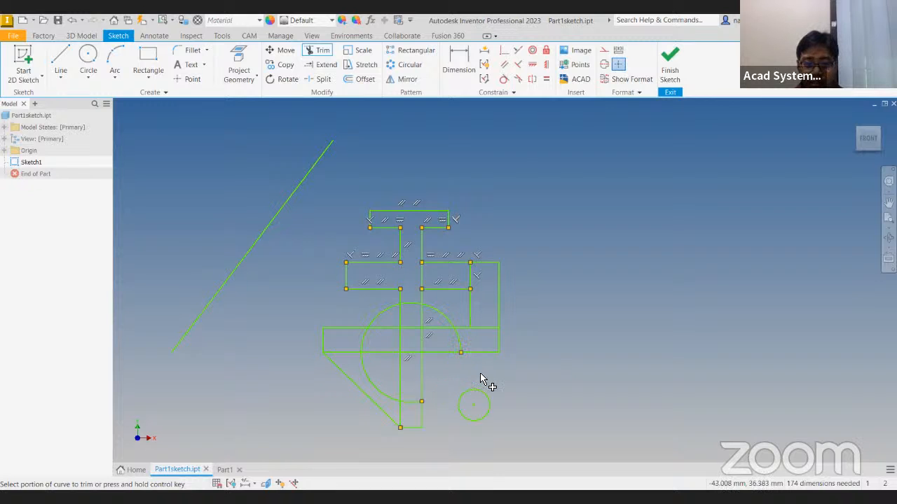
Trim the large circle's arc below the horizontal bar, plus the stem lines and the bar's upper edge inside the remaining semicircle
click(464, 346)
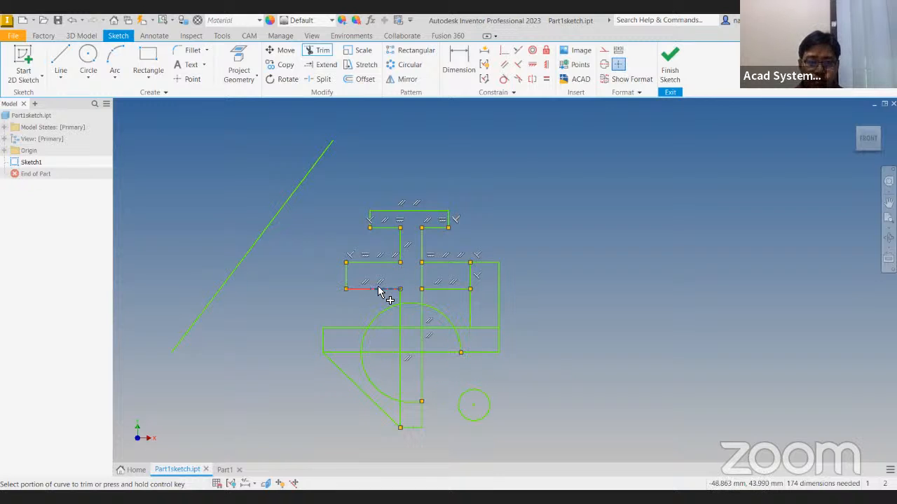
click(380, 388)
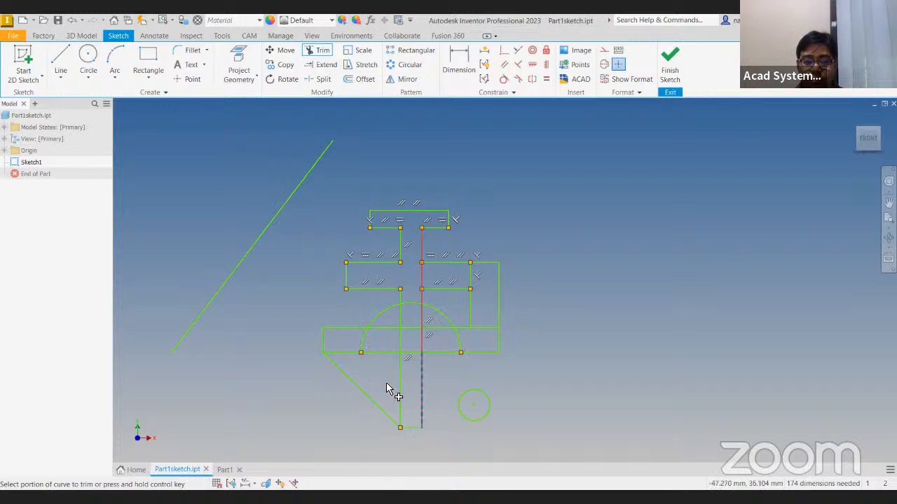
click(397, 320)
click(394, 328)
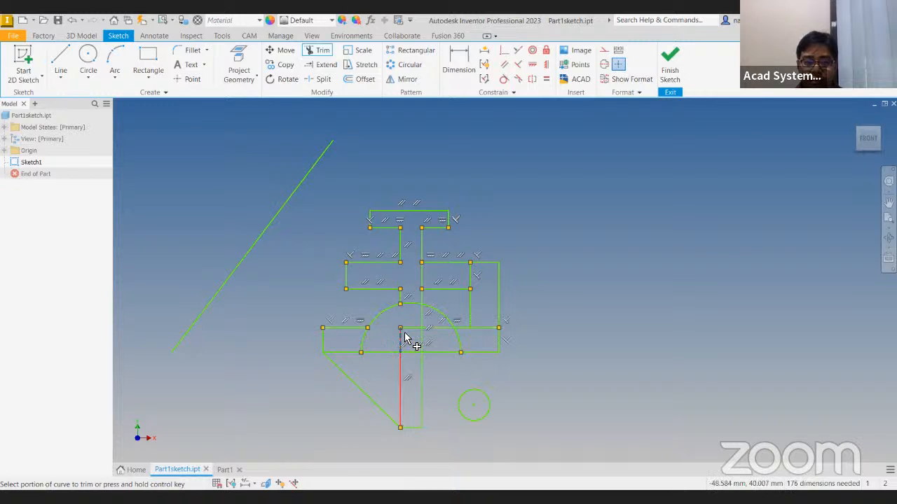
click(421, 316)
click(412, 328)
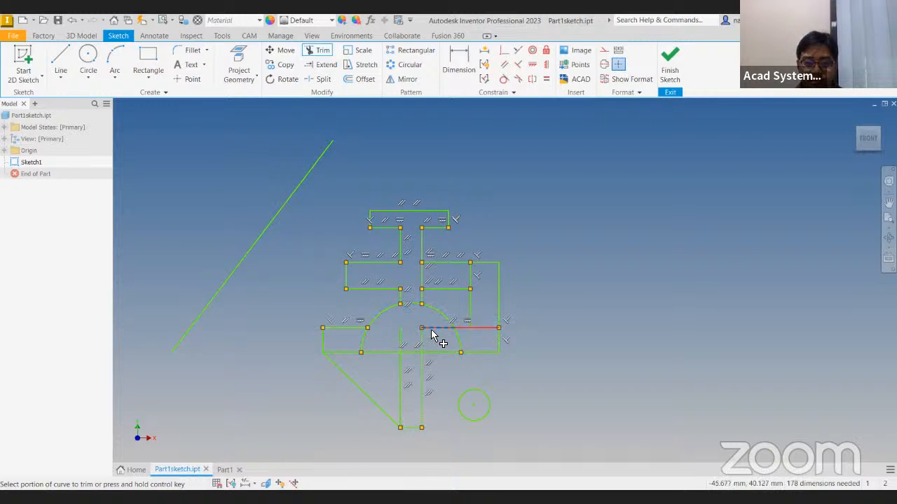
click(432, 328)
click(421, 337)
click(402, 337)
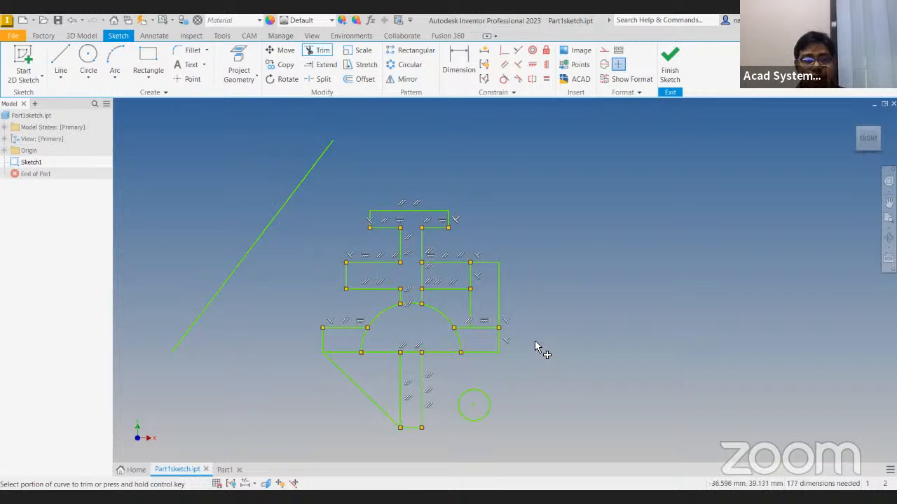
key(Escape)
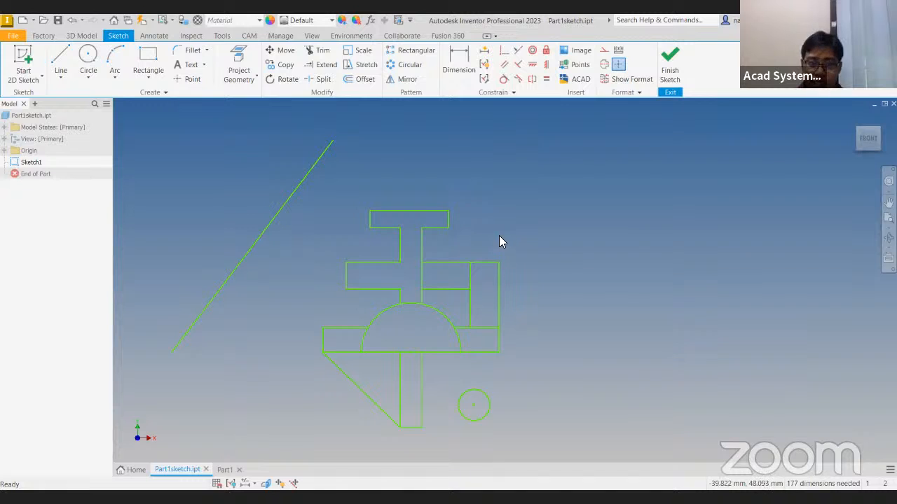
Extend the middle bar's upper and lower left-hand edges to the long slanted line
click(330, 68)
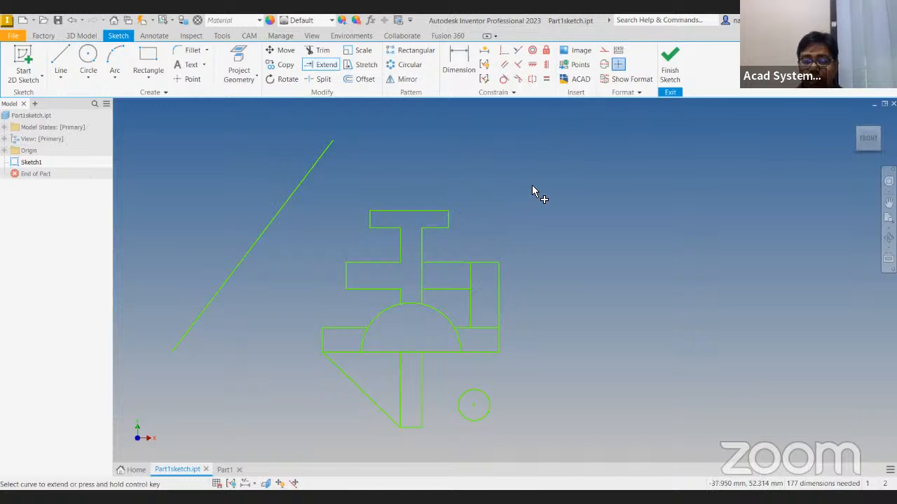
middle_drag(327, 203, 343, 201)
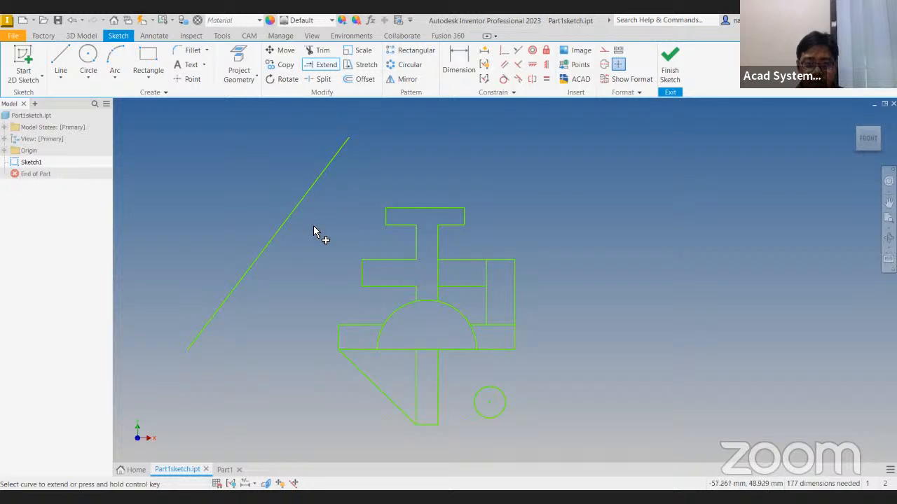
click(369, 259)
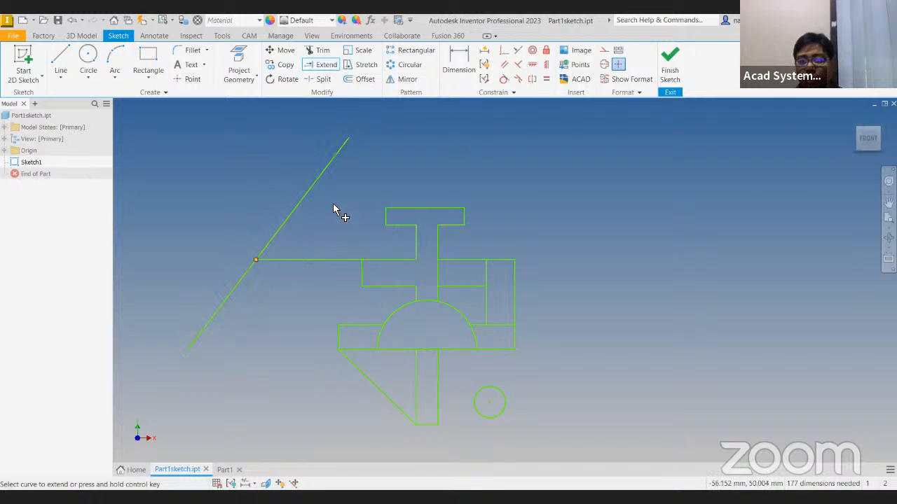
middle_drag(253, 205, 285, 206)
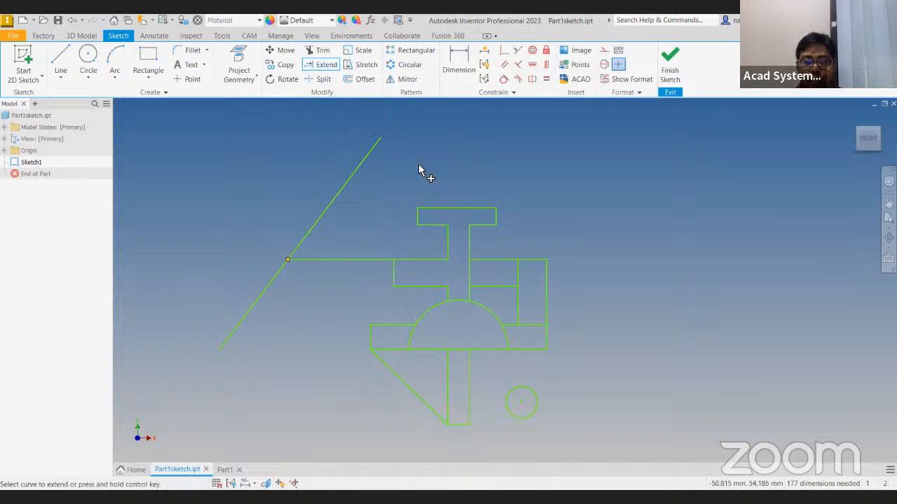
click(408, 288)
Extend the lower stem's left line up to the semicircle and both stem lines down to the long horizontal line below
middle_drag(399, 317, 396, 261)
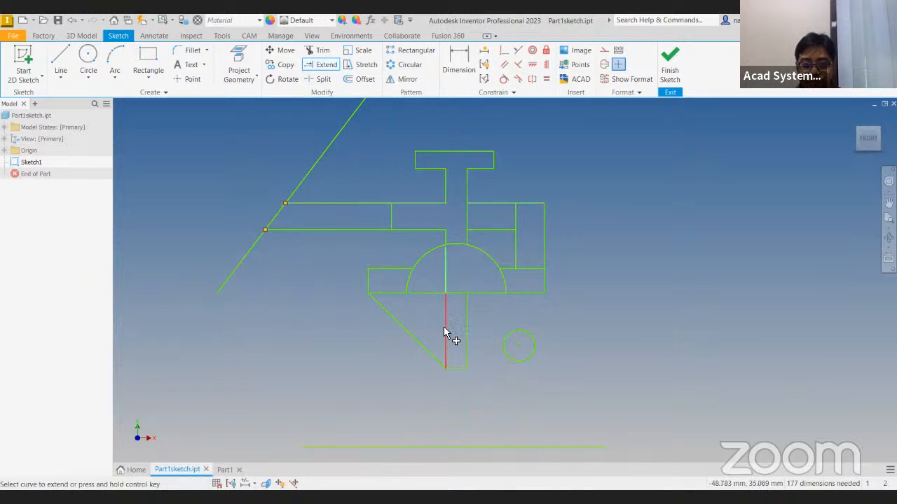
click(444, 326)
click(466, 343)
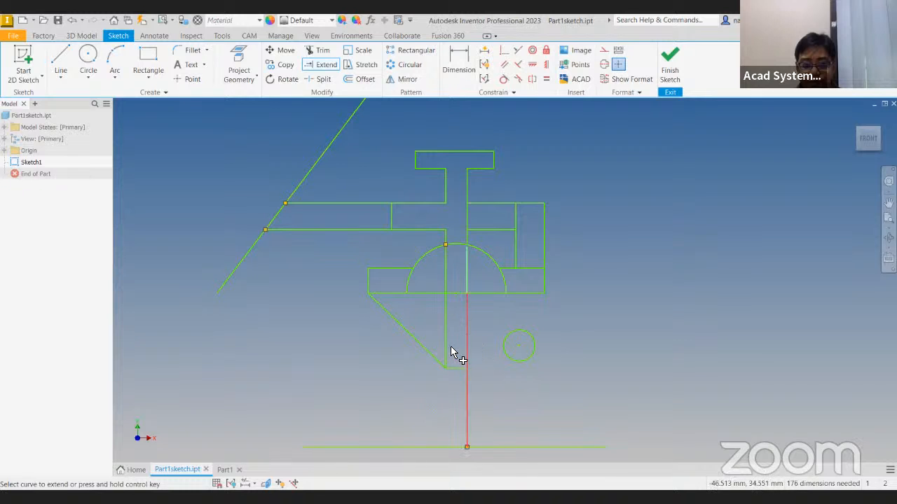
click(452, 358)
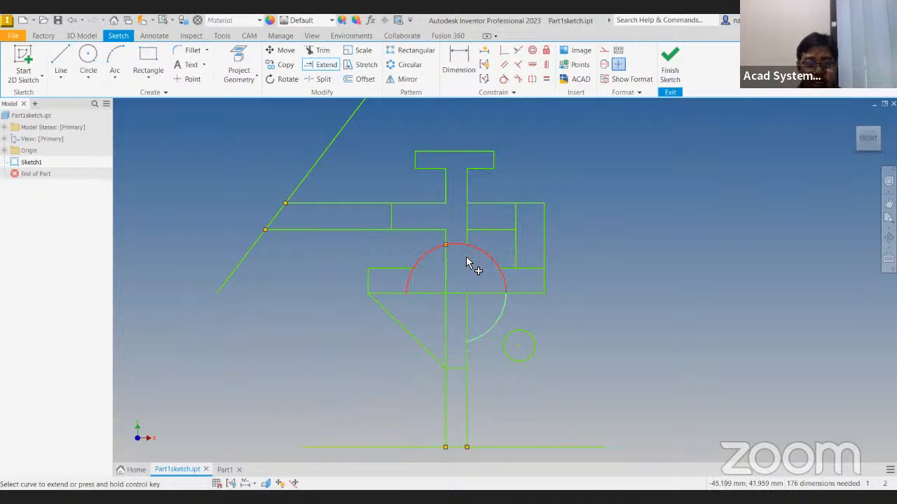
Extend the semicircular arc around below the bar until it closes into a full circle
click(506, 290)
click(456, 343)
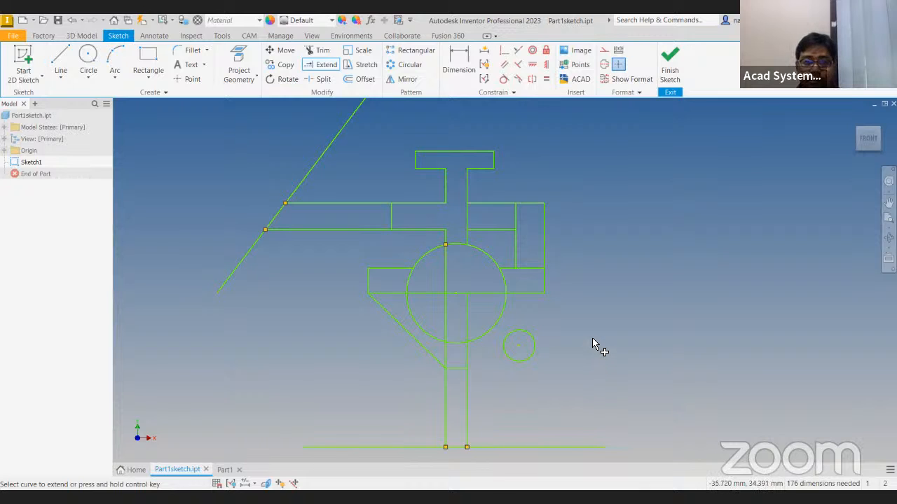
key(Escape)
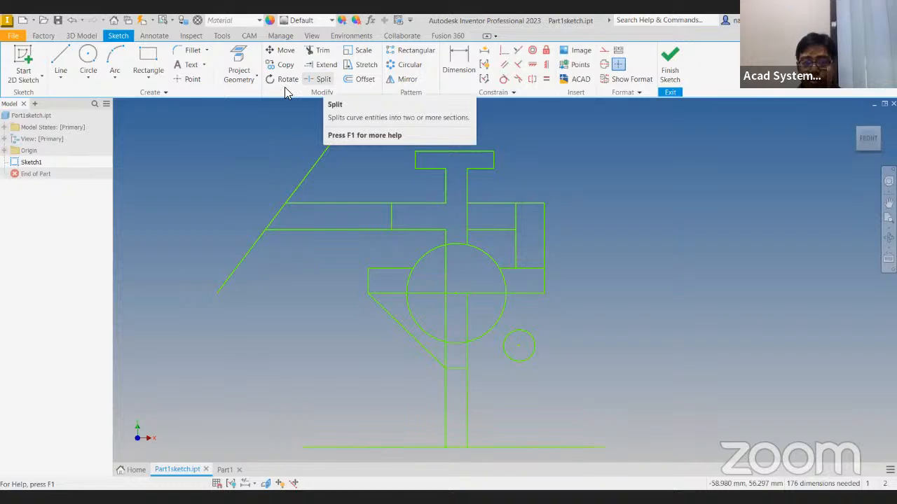
Split the long slanted line where the middle bar's lower edge meets it, and reposition the free ends of both segments
middle_drag(369, 147, 405, 194)
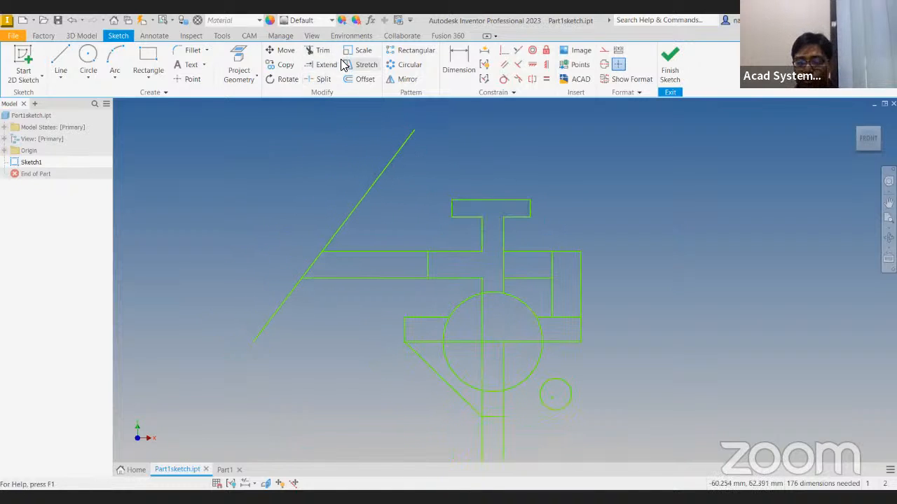
click(332, 236)
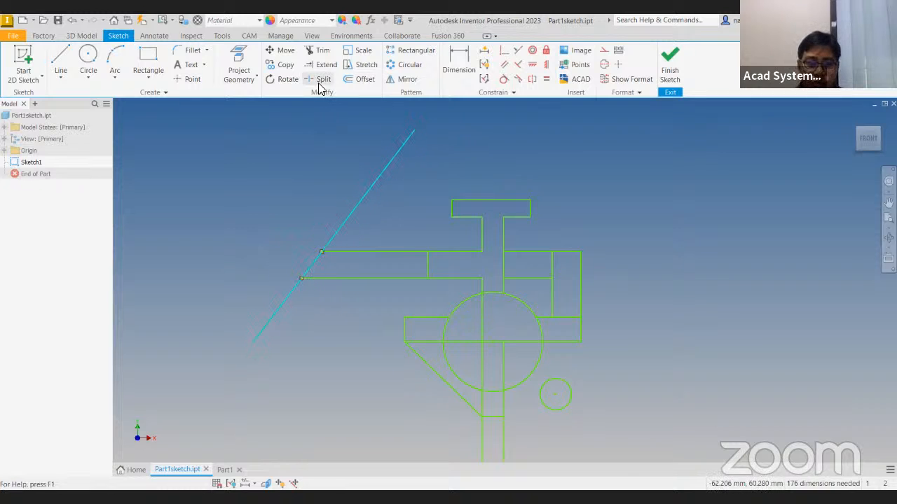
click(324, 162)
click(318, 79)
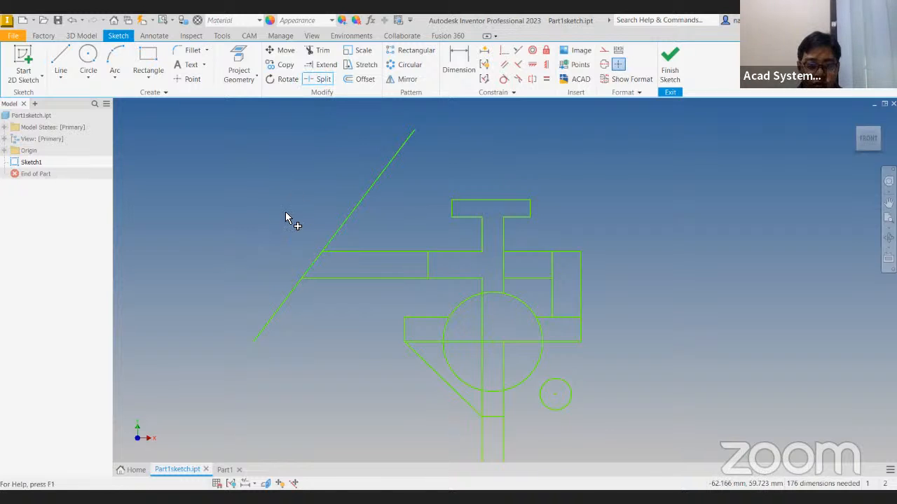
middle_drag(287, 216, 304, 206)
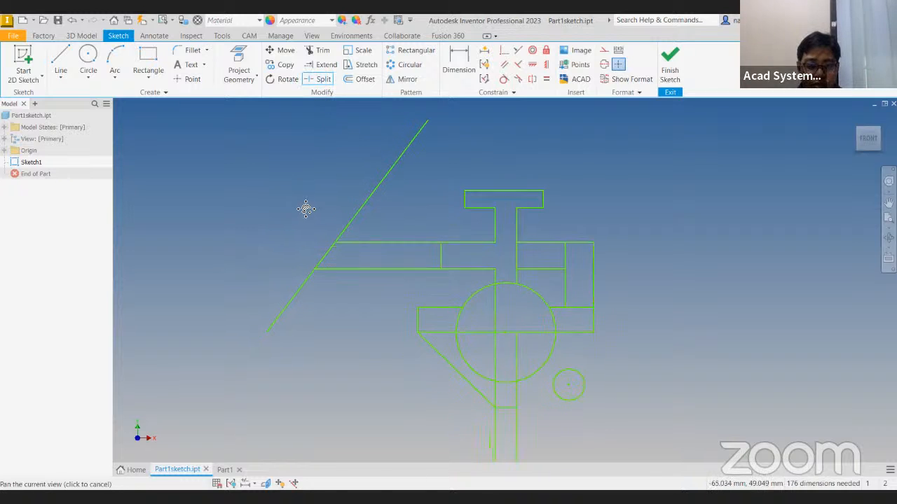
click(319, 272)
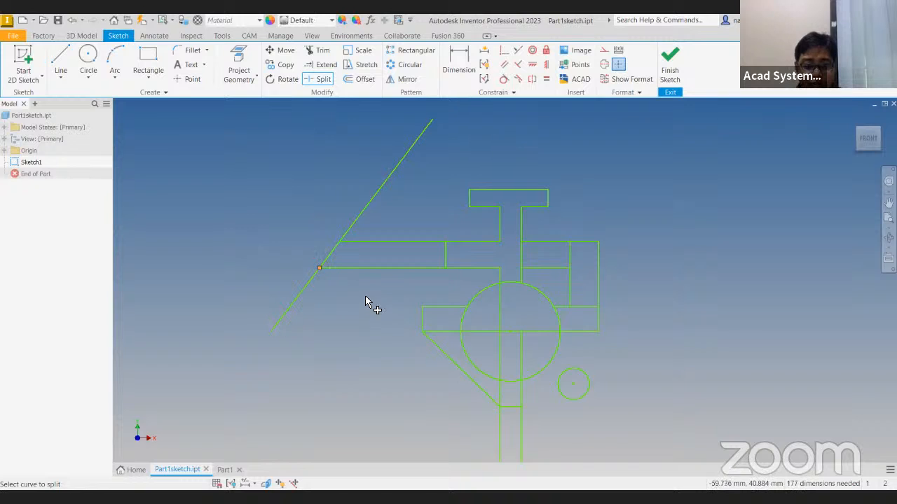
drag(270, 332, 284, 345)
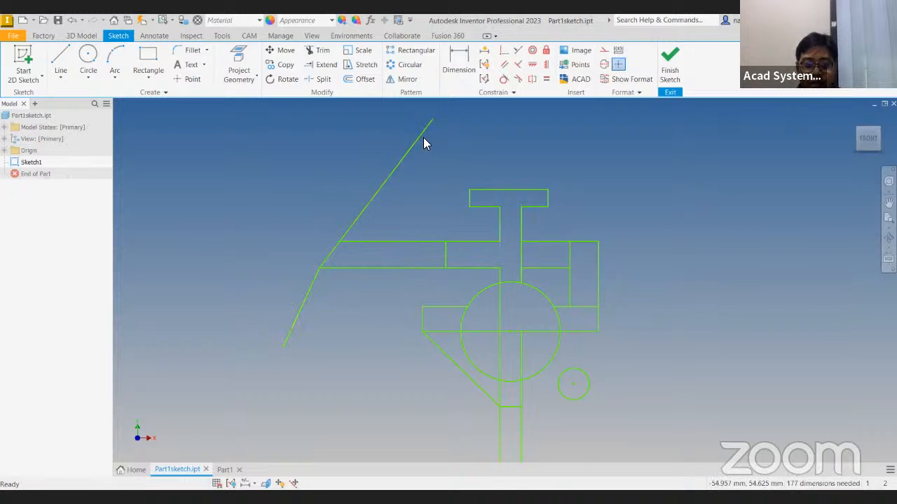
mouse_move(435, 123)
mouse_down()
mouse_move(464, 176)
mouse_move(461, 200)
mouse_up()
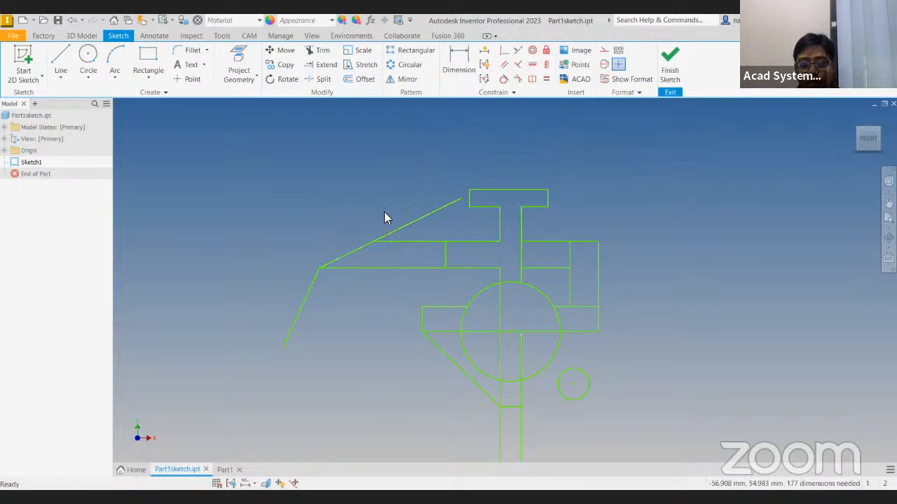
Split the upper slanted segment where the middle bar's upper edge meets it, and swing the new segment's free end up and to the left
click(323, 79)
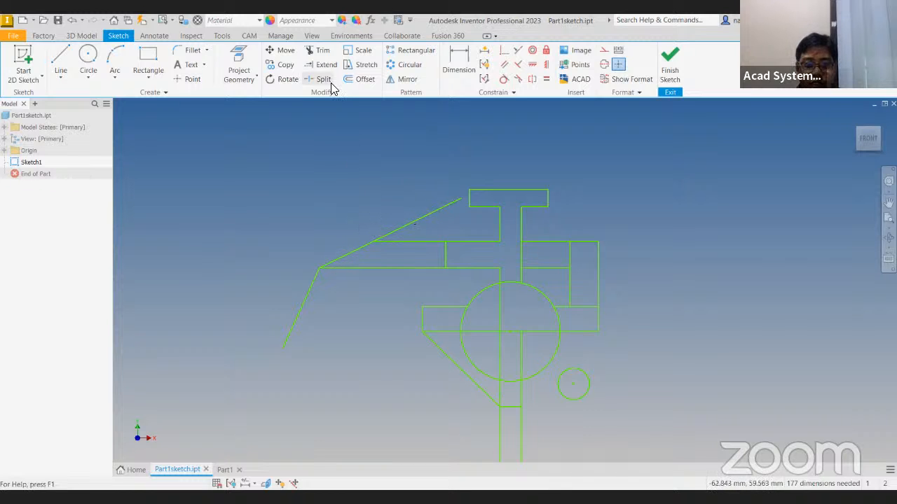
click(376, 244)
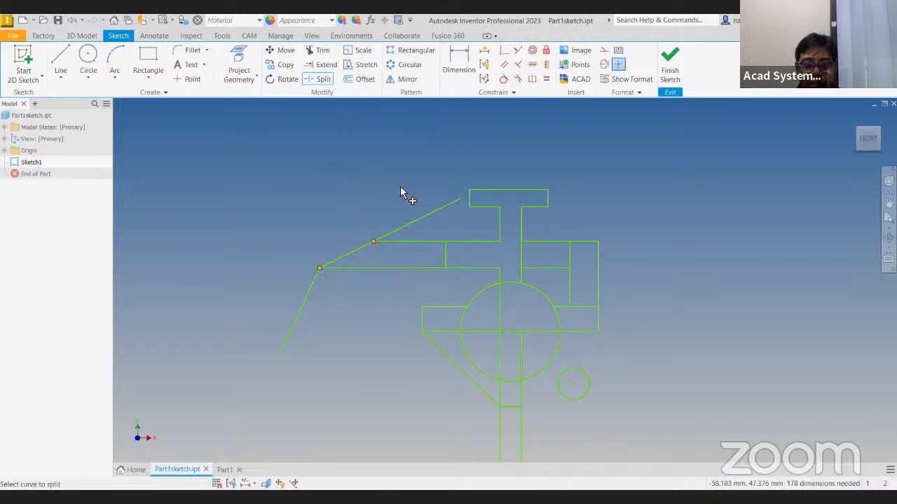
key(Escape)
drag(462, 199, 356, 146)
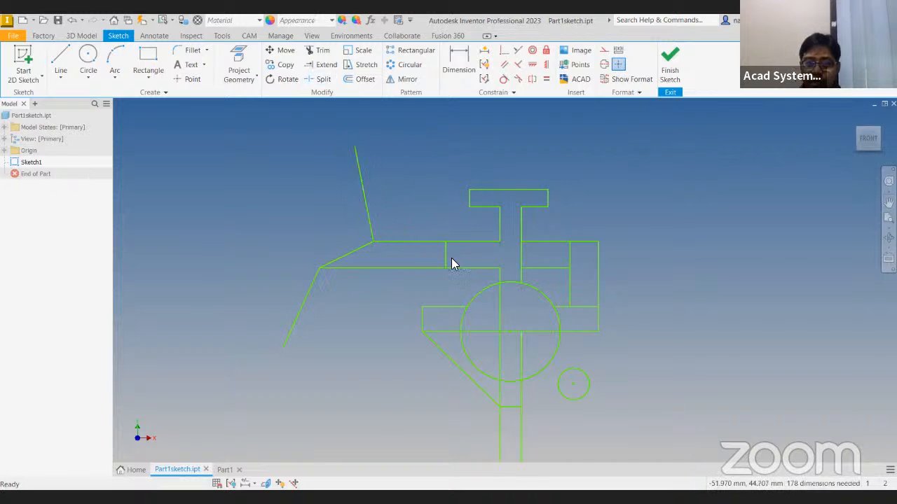
Scale the whole arm profile in the last bordered area by a factor of 2 about a free point near its middle
scroll(463, 260, up, 4)
scroll(487, 247, down, 6)
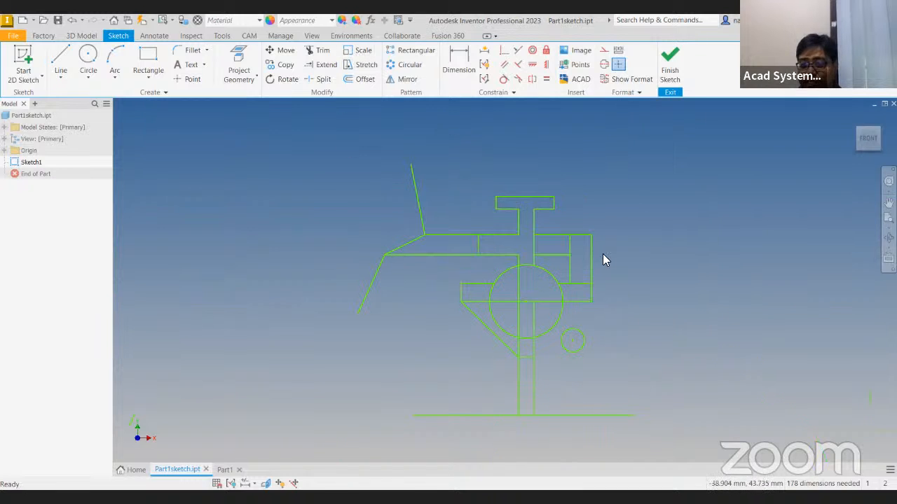
middle_drag(594, 295, 262, 297)
scroll(612, 328, down, 5)
middle_drag(659, 328, 256, 336)
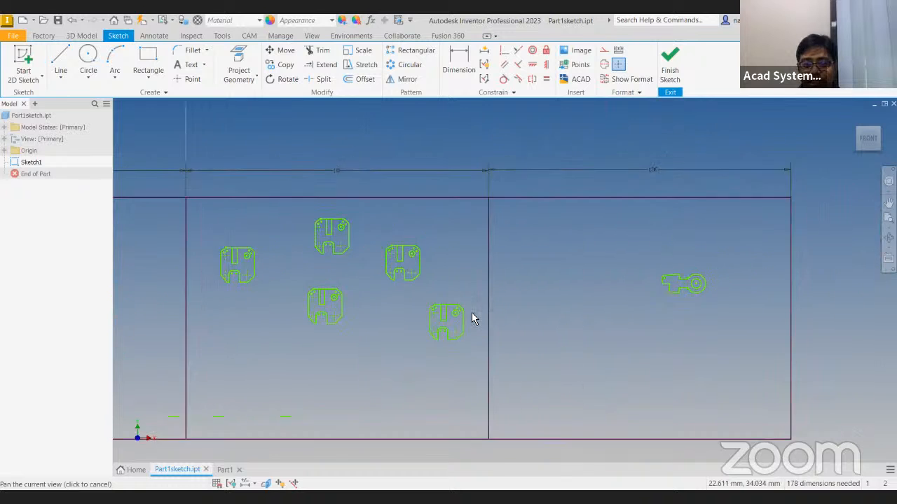
middle_drag(542, 323, 307, 340)
scroll(441, 320, up, 6)
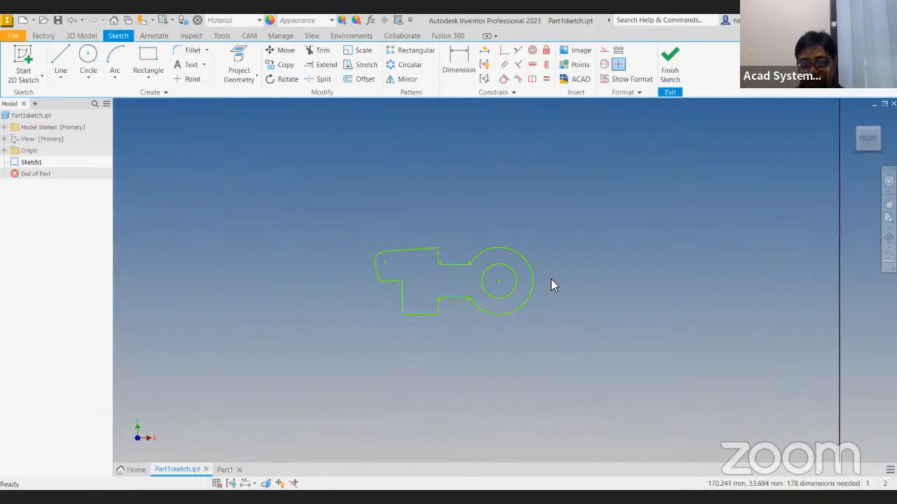
click(361, 51)
drag(325, 172, 602, 383)
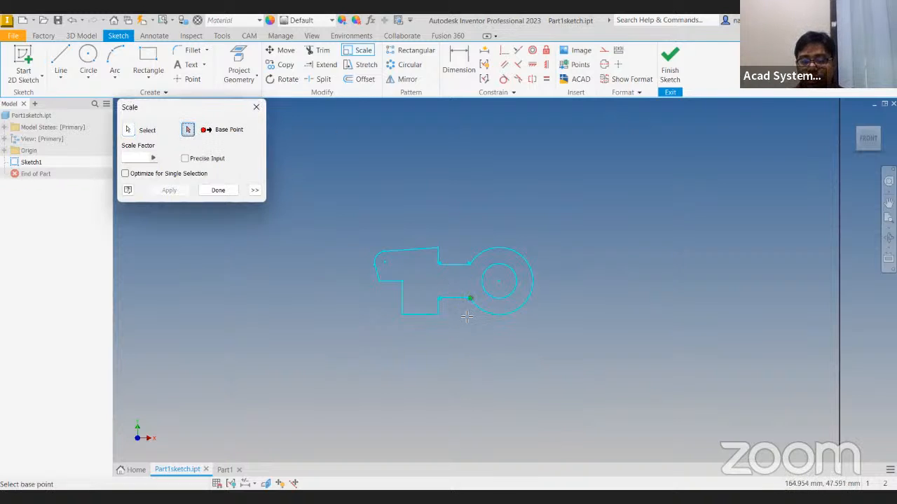
click(449, 280)
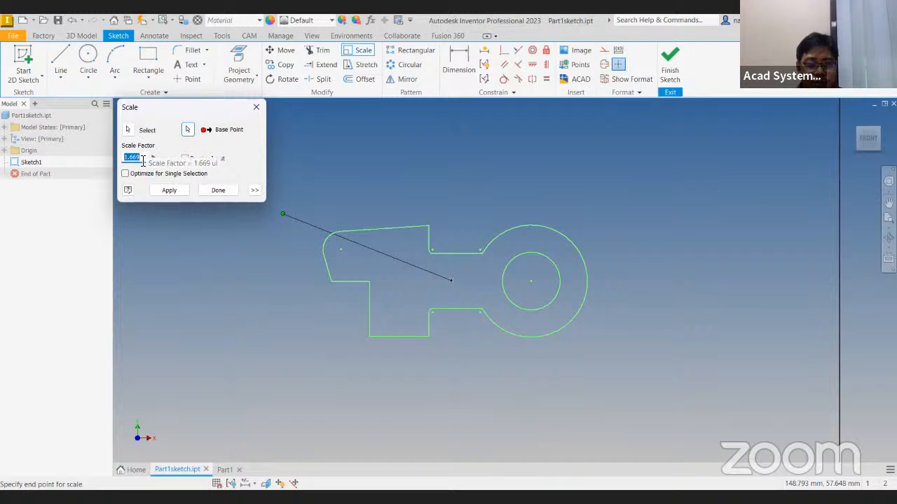
text(2)
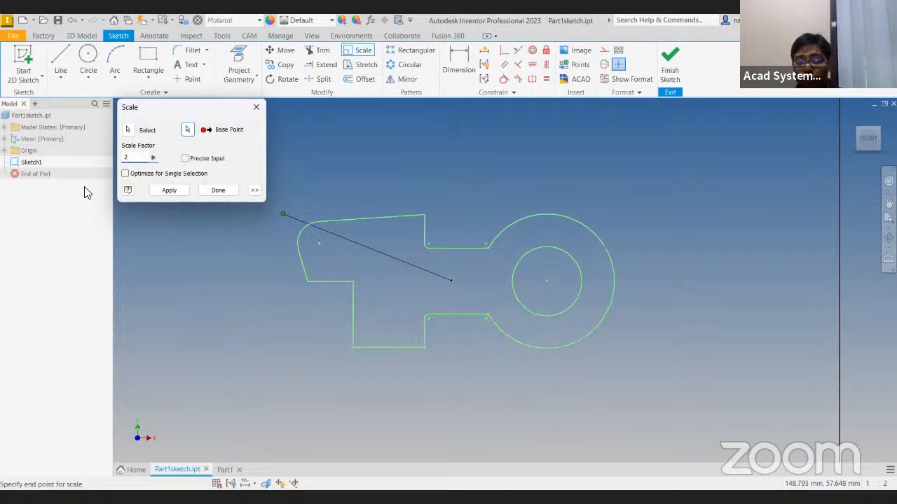
click(169, 190)
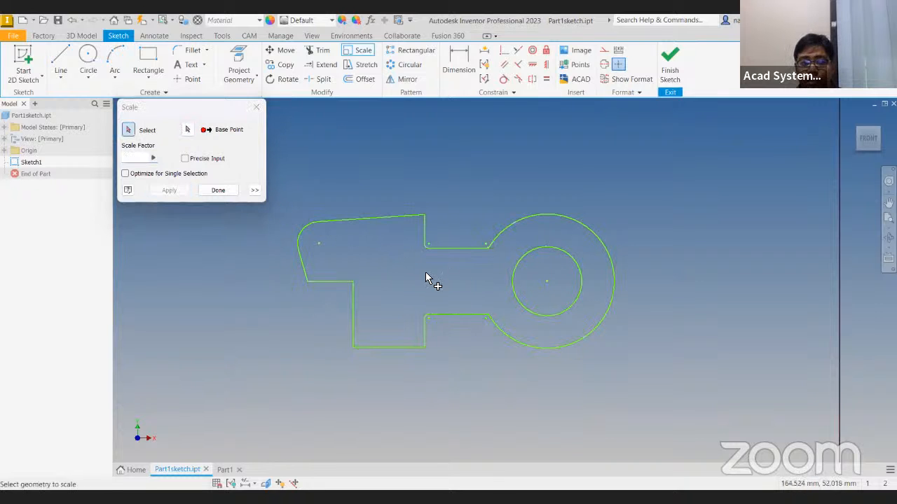
Scale the lower-middle plate profile in the second bordered area by 0.5 about the lower right corner of its bottom notch
scroll(426, 273, down, 5)
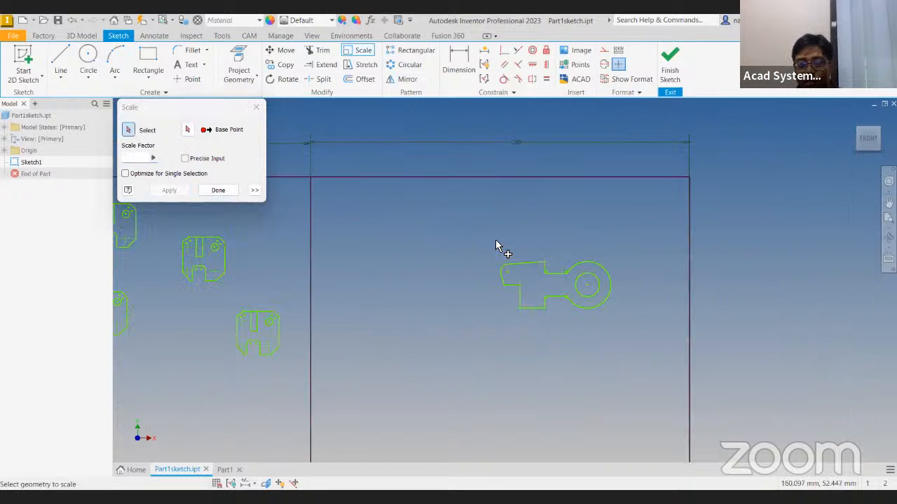
middle_drag(399, 309, 648, 309)
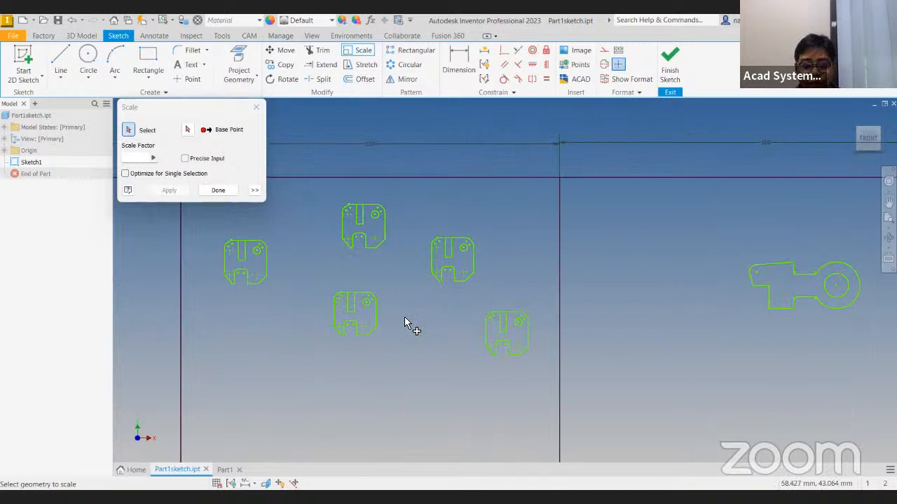
scroll(404, 316, up, 5)
middle_drag(404, 317, 552, 328)
scroll(537, 331, down, 3)
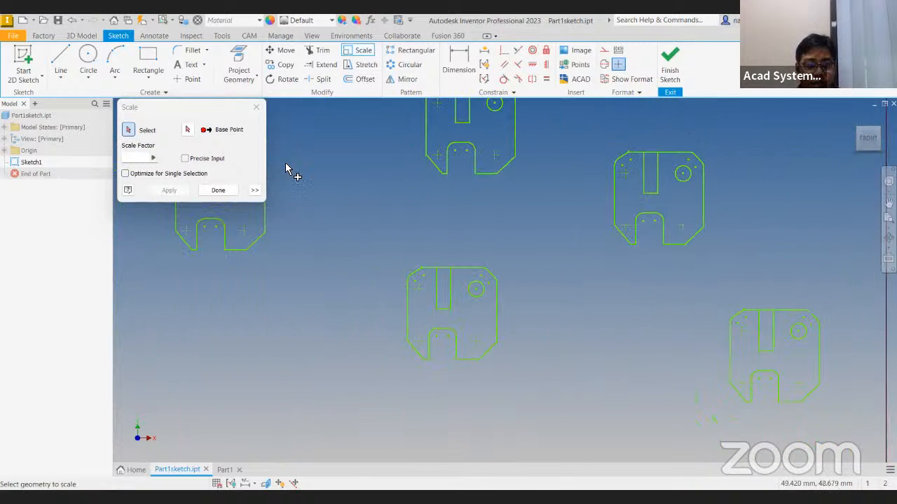
drag(350, 230, 573, 422)
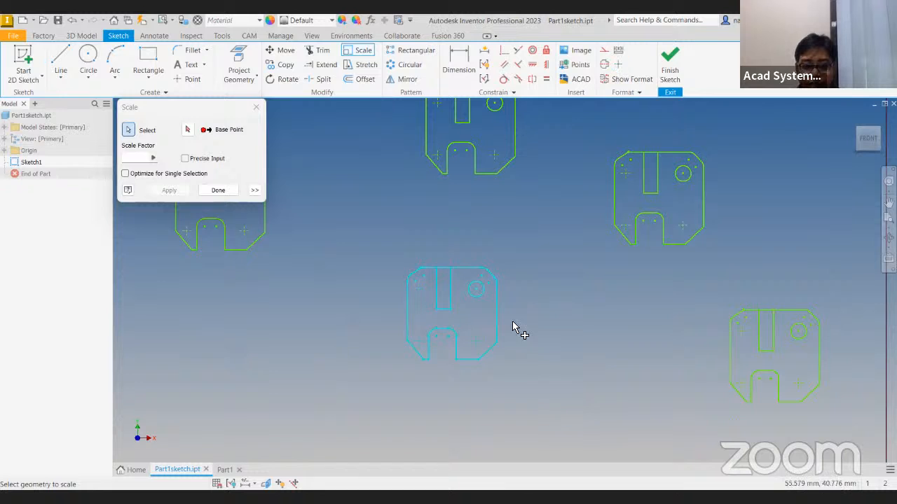
click(189, 129)
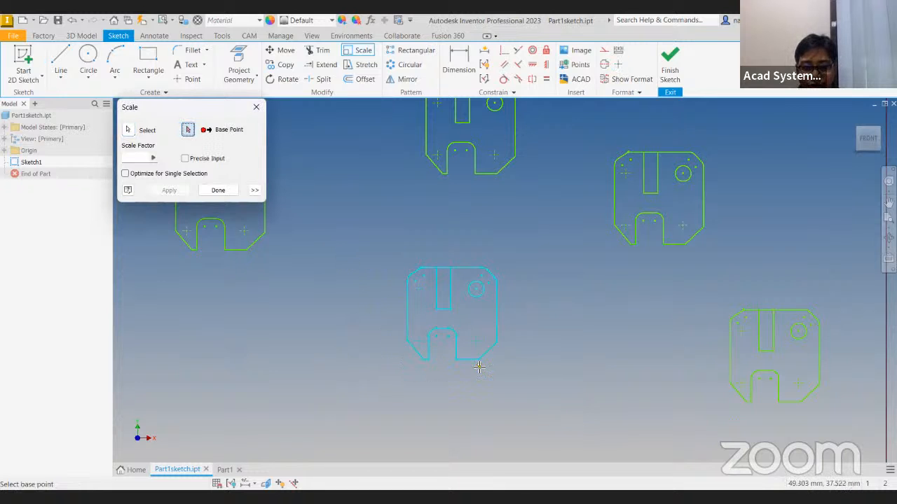
click(456, 361)
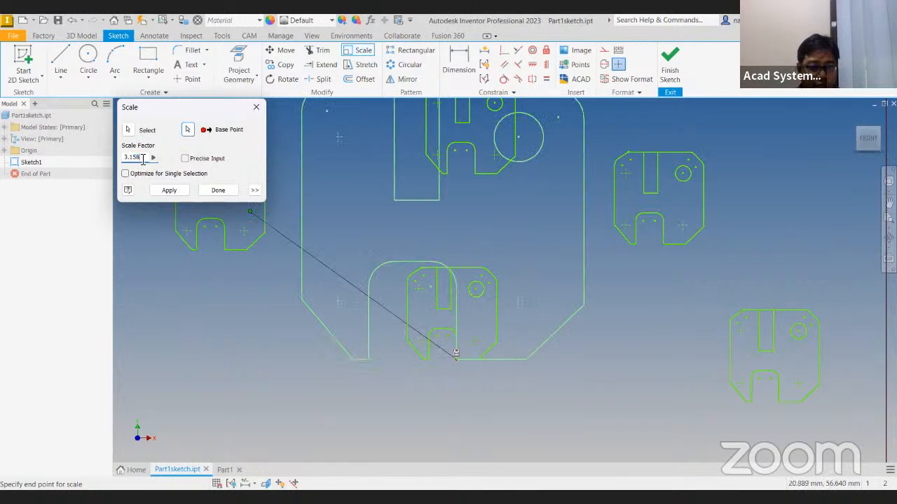
text(0)
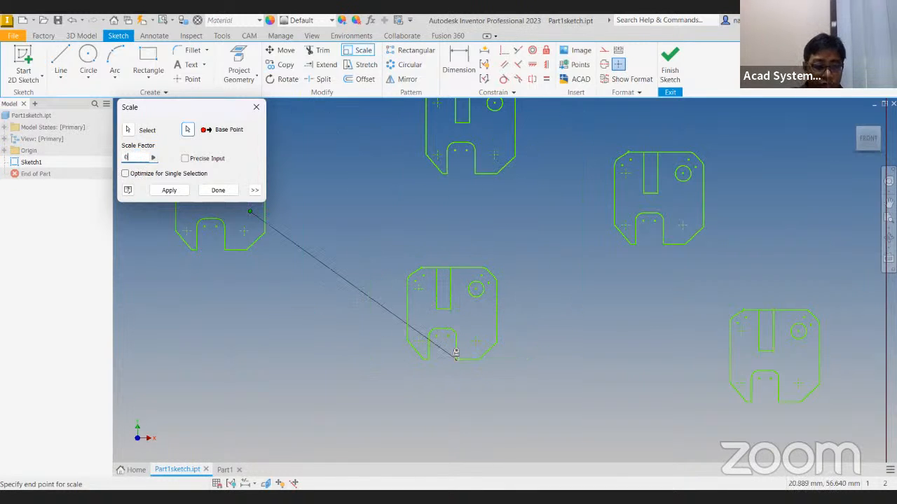
text(.5)
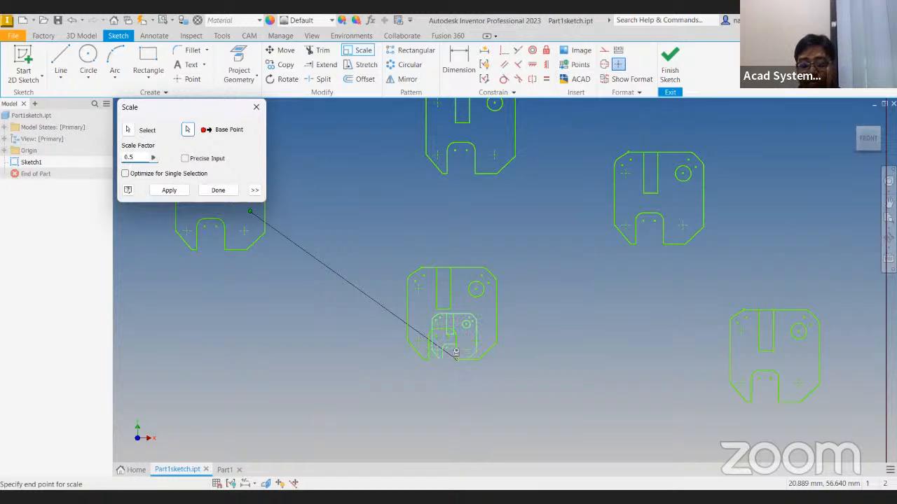
click(179, 192)
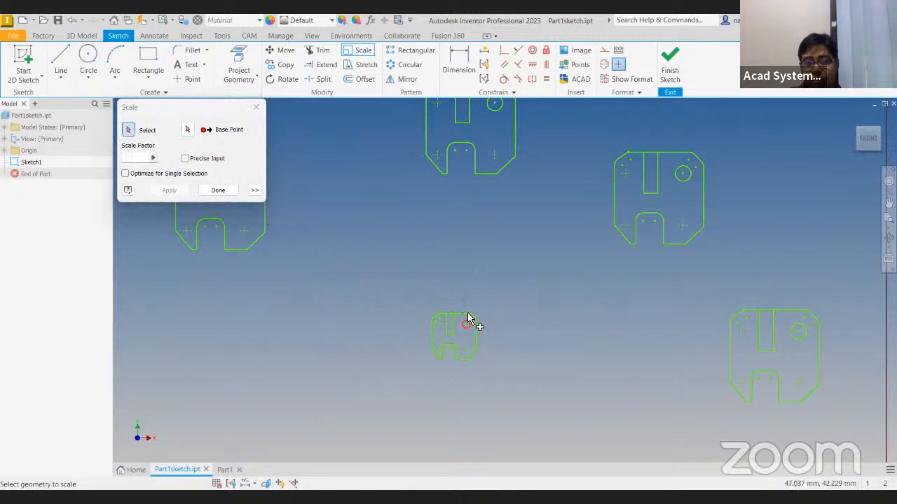
Leave the Scale command and slightly shift the arm profile's lower-left vertical edge and the slanted edge at its left end
middle_drag(427, 291, 445, 292)
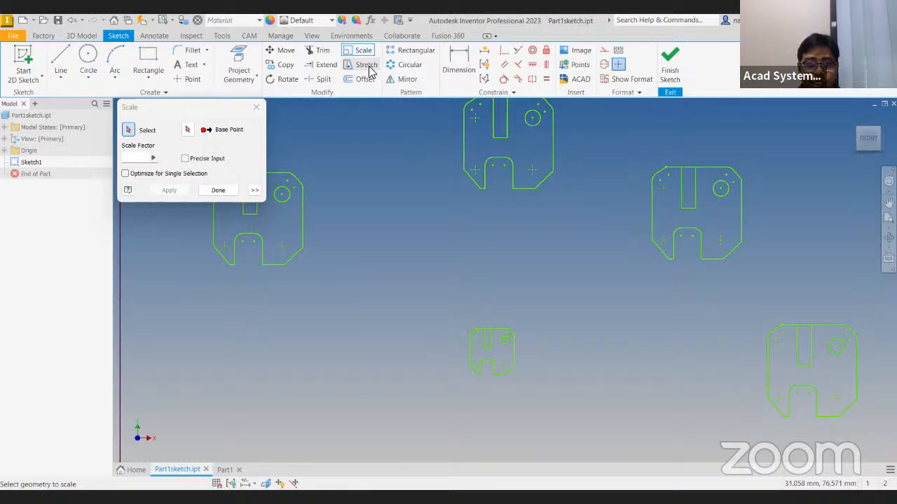
middle_drag(632, 348, 216, 348)
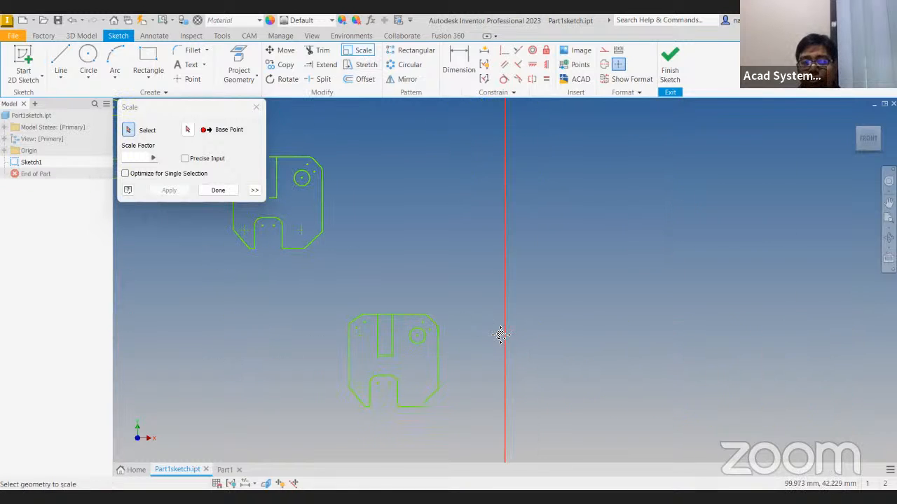
middle_drag(500, 335, 192, 356)
key(Escape)
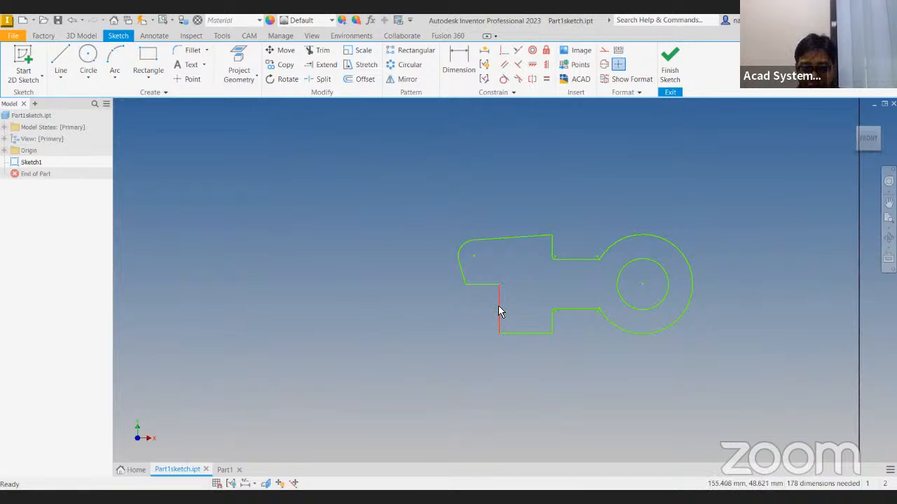
mouse_move(496, 303)
mouse_down()
mouse_move(457, 354)
mouse_move(499, 334)
mouse_move(496, 325)
mouse_up()
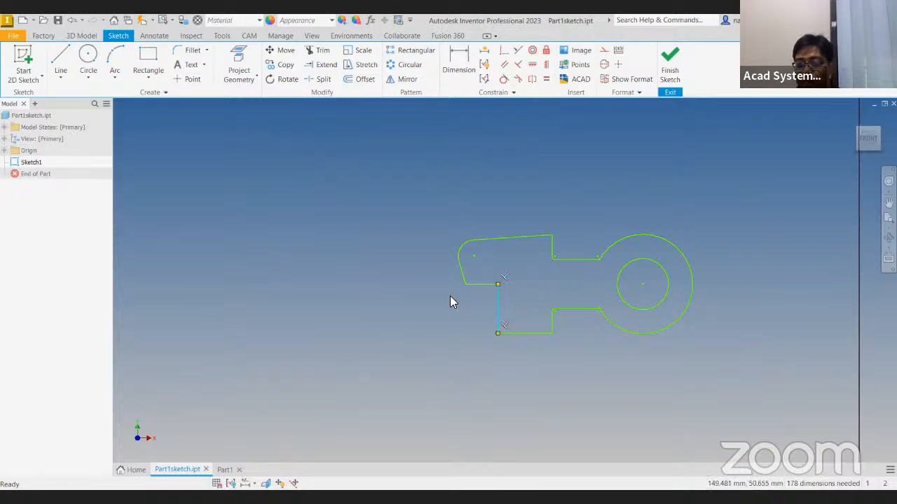
mouse_move(462, 273)
mouse_down()
mouse_move(452, 275)
mouse_move(461, 272)
mouse_up()
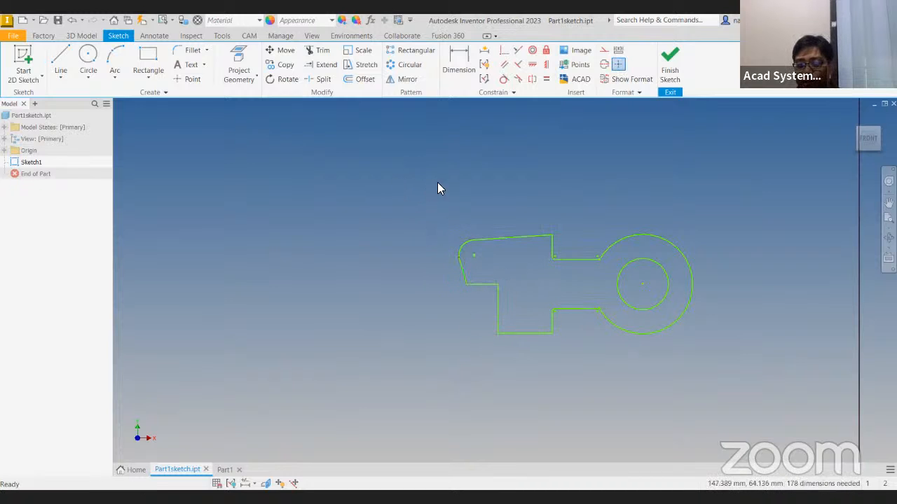
drag(390, 186, 459, 343)
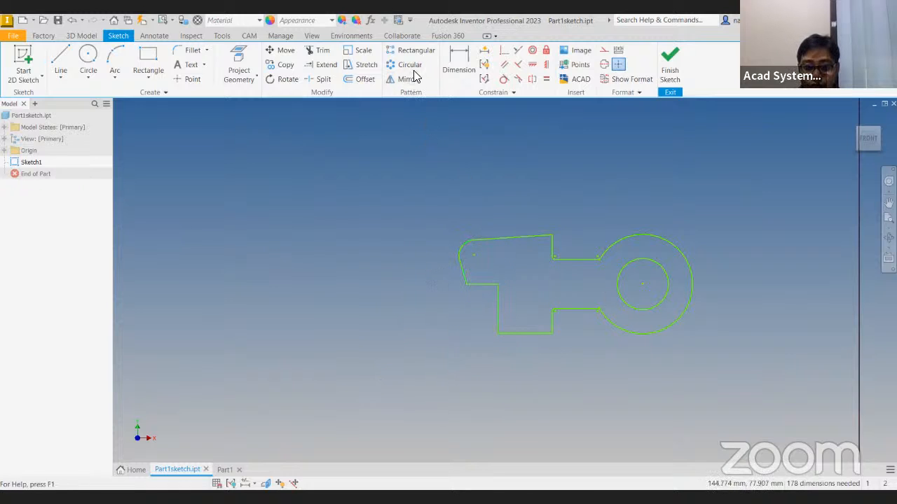
Stretch the left end of the arm profile down and to the left, using a free base point beside it
click(364, 67)
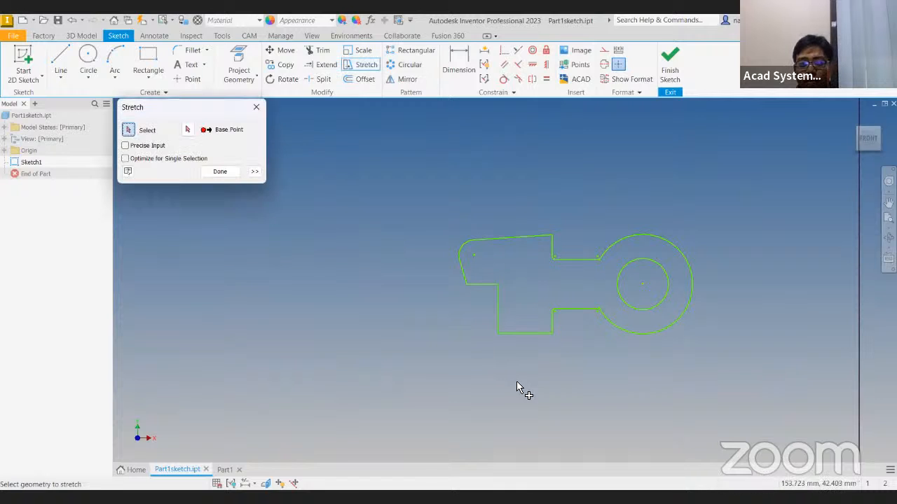
drag(526, 369, 420, 240)
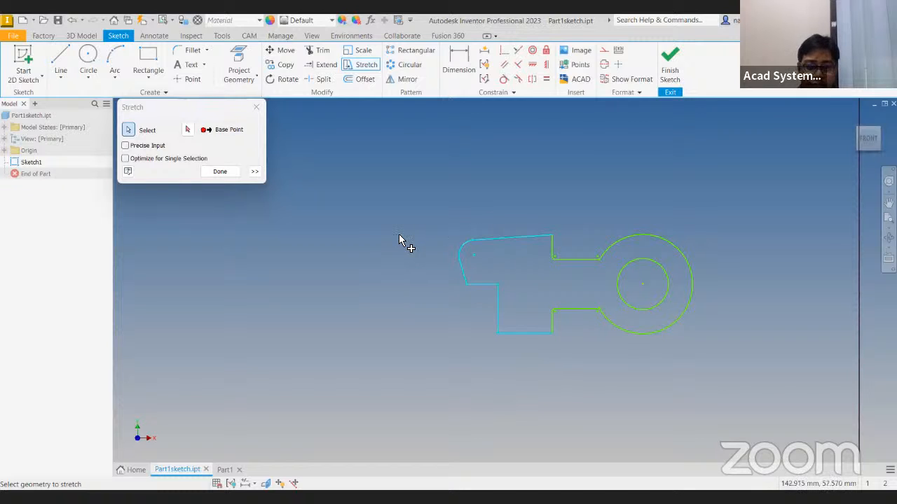
click(188, 130)
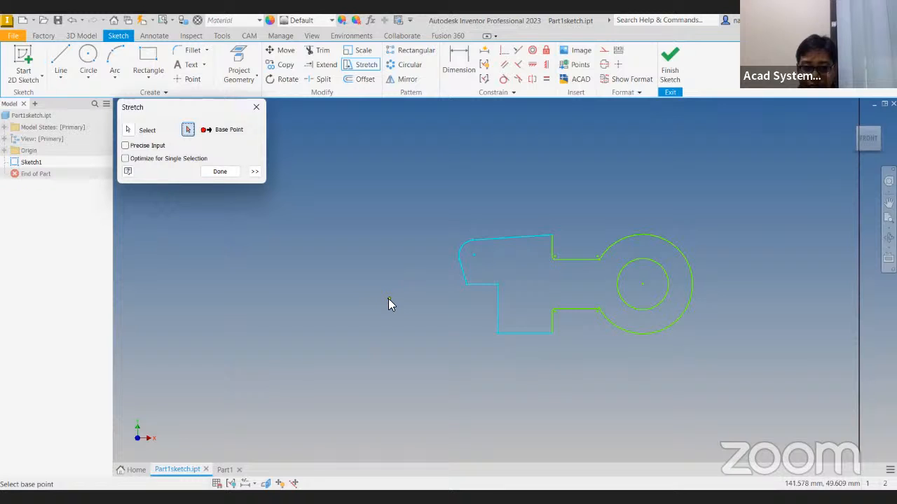
click(390, 299)
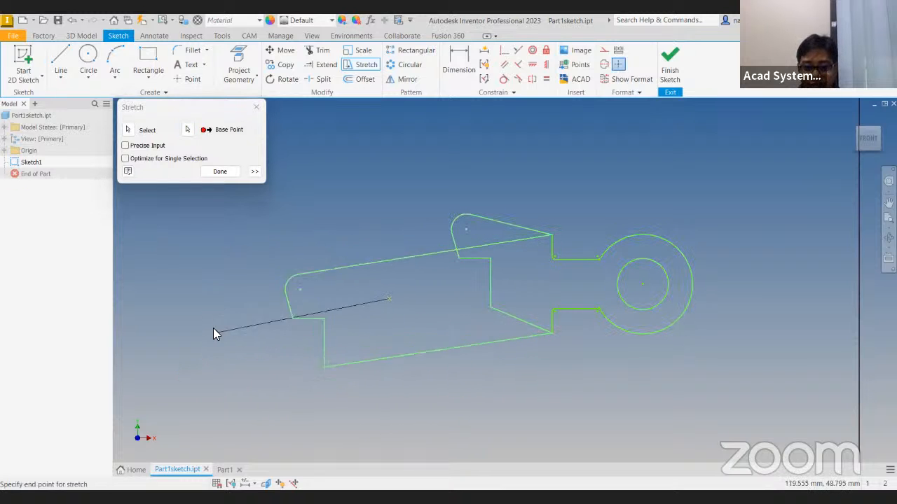
click(326, 388)
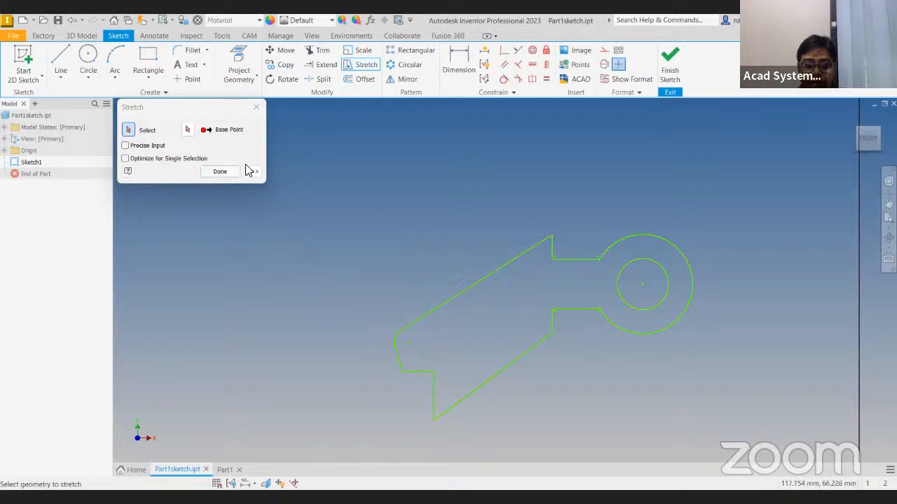
click(218, 171)
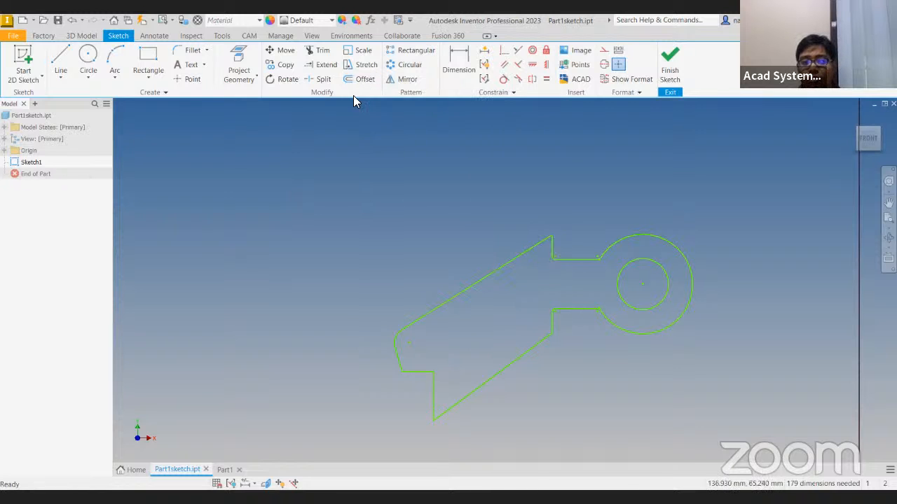
Draw an open chain of four connected lines, alternately slanted and horizontal, in the upper left of the third bordered area
middle_drag(363, 195, 554, 265)
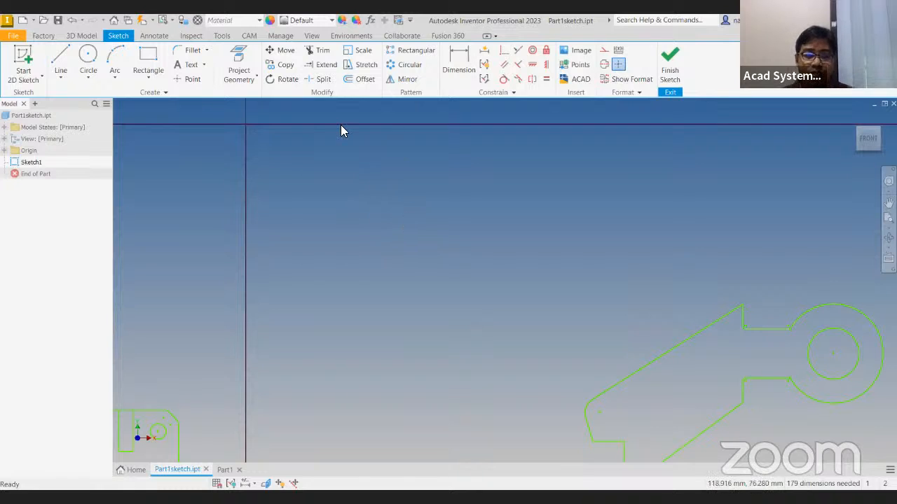
click(60, 59)
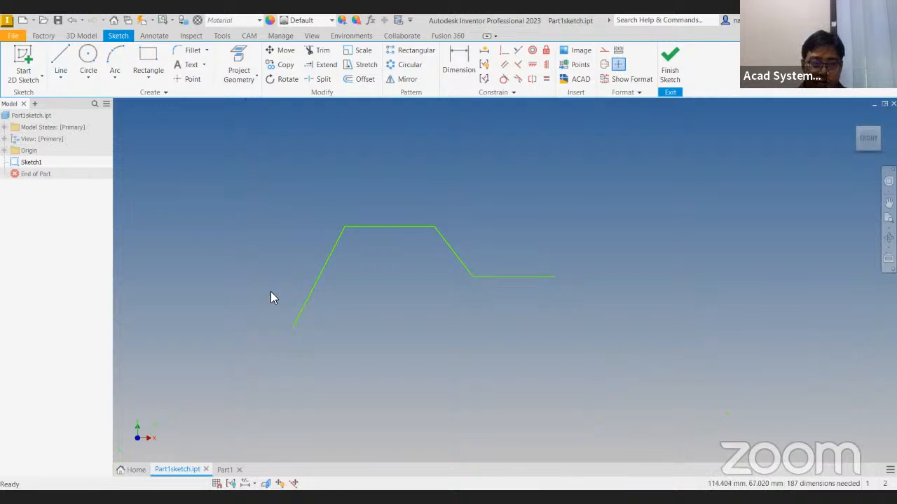
click(63, 63)
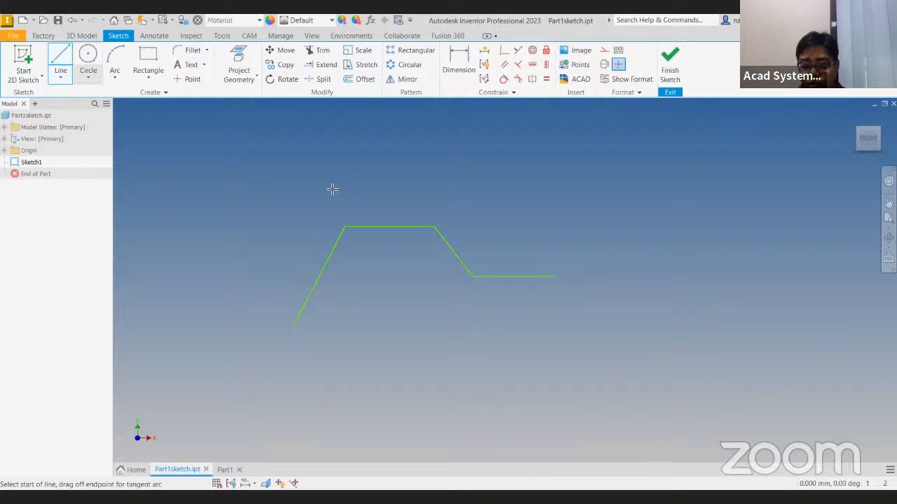
key(Escape)
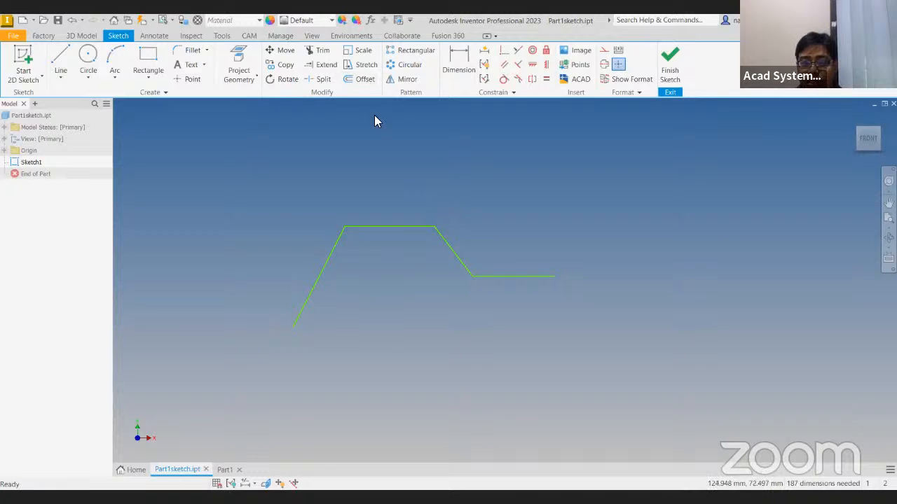
Offset the open four-line chain by 1 mm to its upper side and inspect the spacing dimension
click(369, 80)
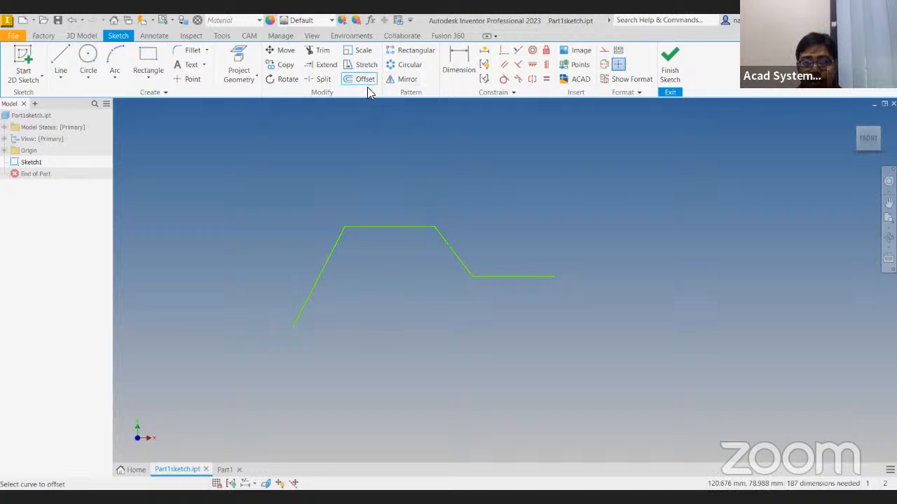
click(504, 275)
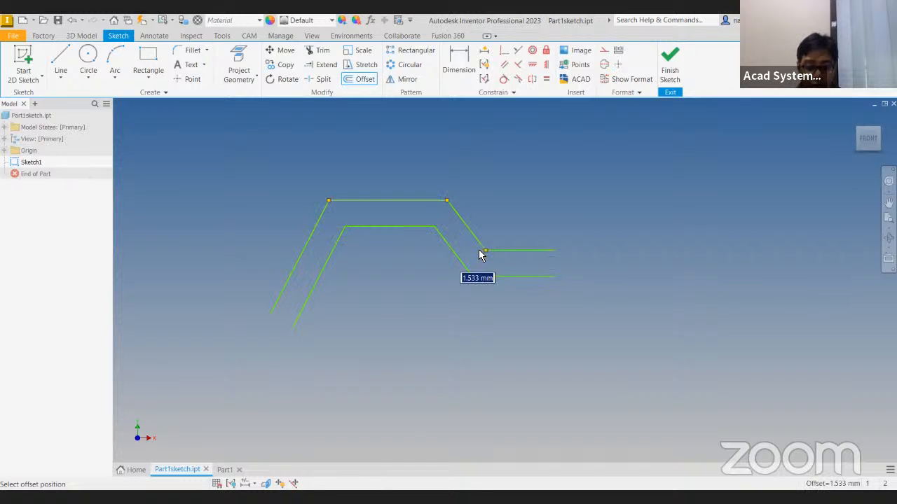
text(1)
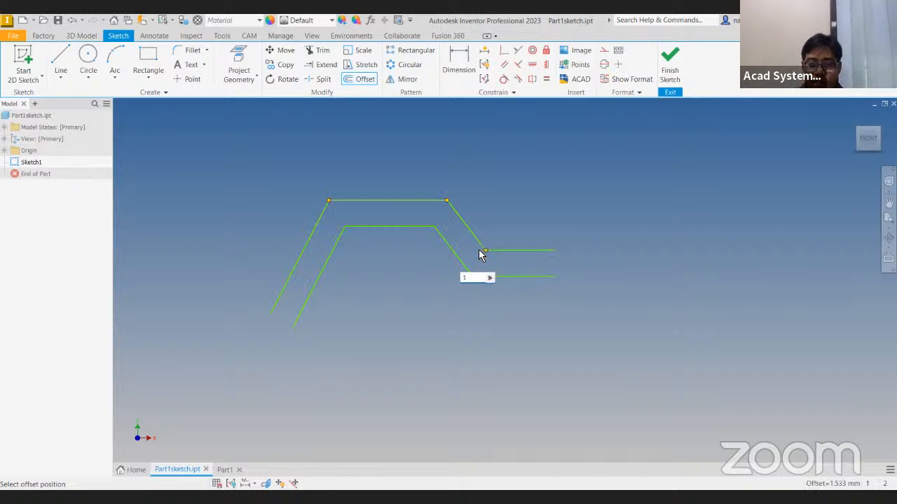
key(Return)
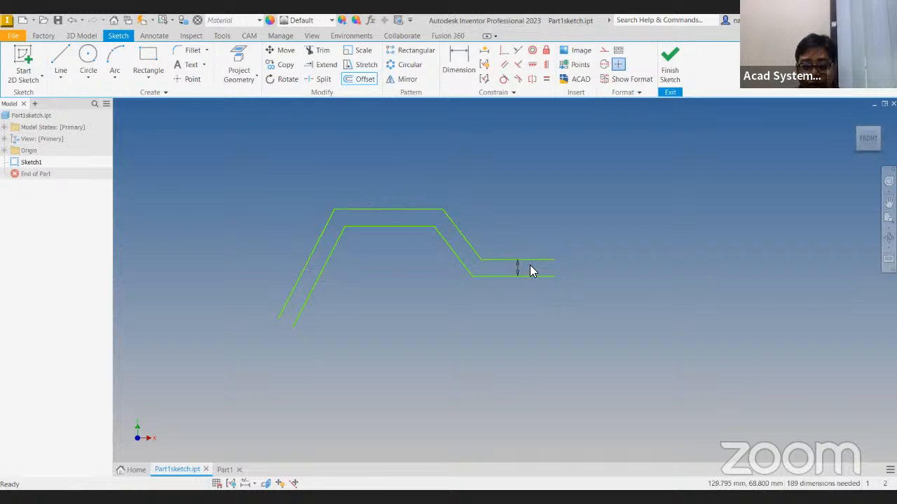
scroll(530, 275, up, 2)
scroll(531, 273, up, 3)
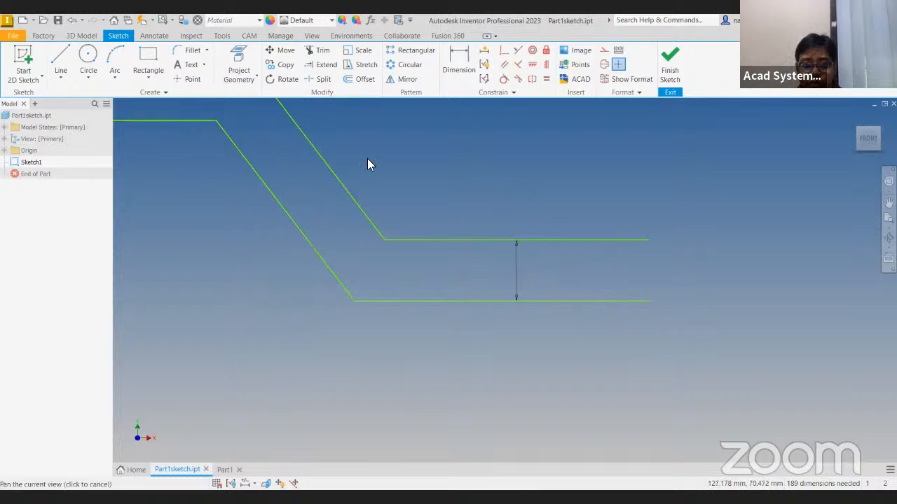
scroll(467, 194, down, 5)
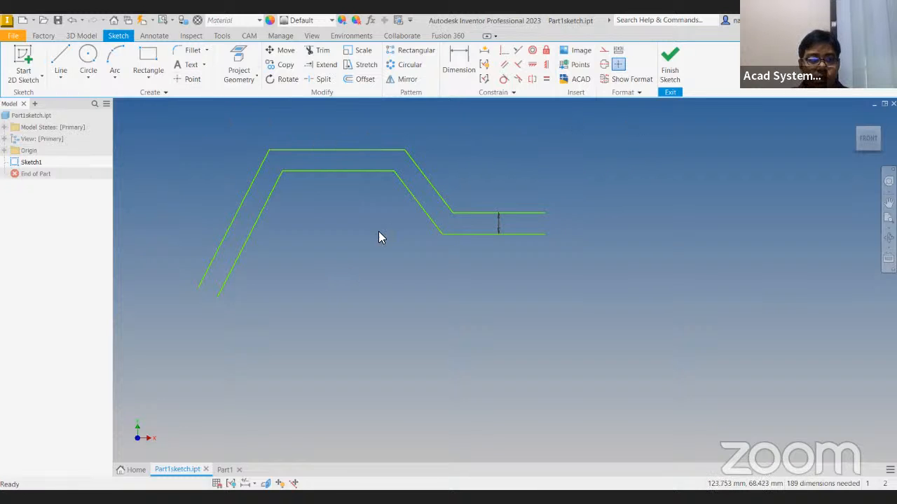
Finish the sketch after trying to save the part from within it, and reopen Sketch1 for editing
click(59, 20)
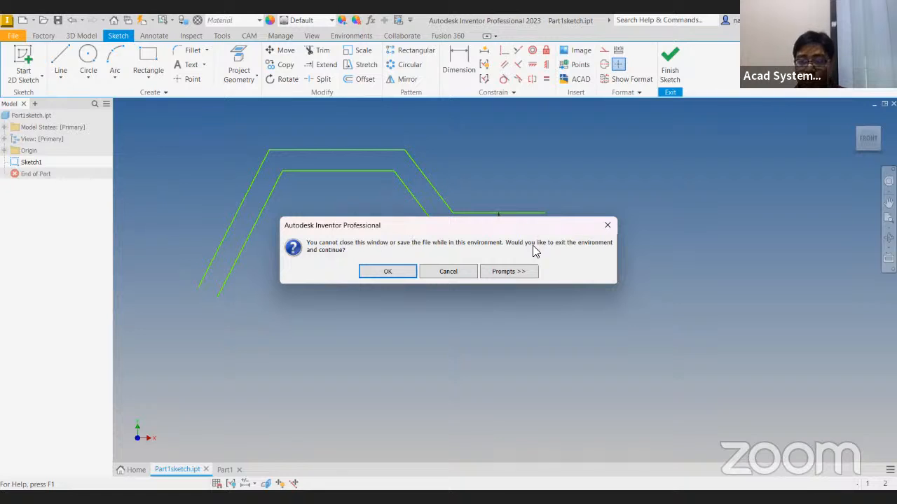
click(608, 225)
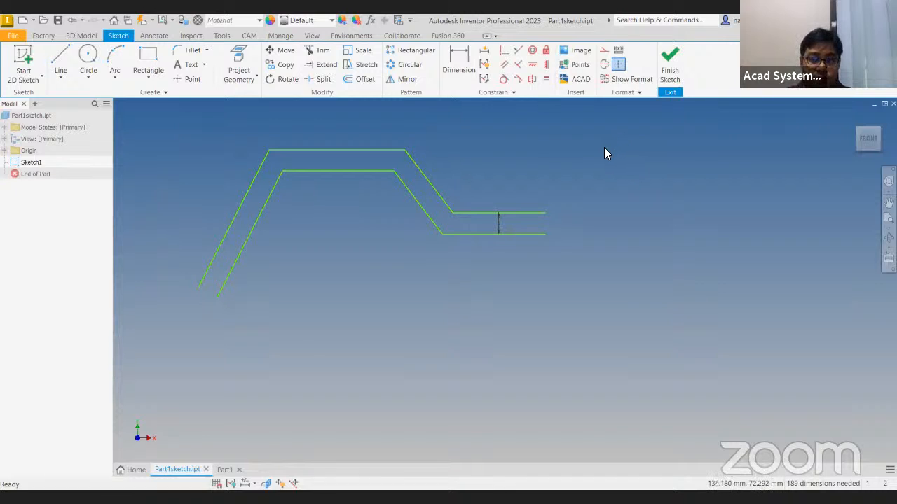
click(671, 66)
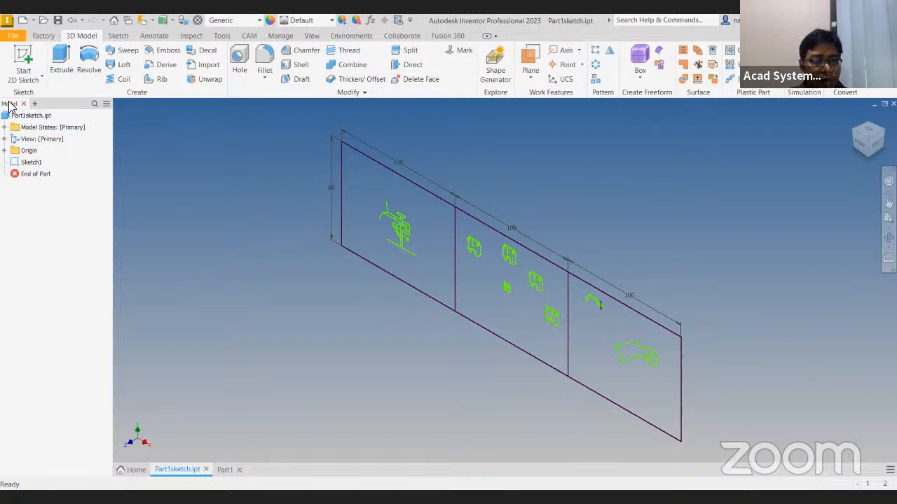
double_click(28, 162)
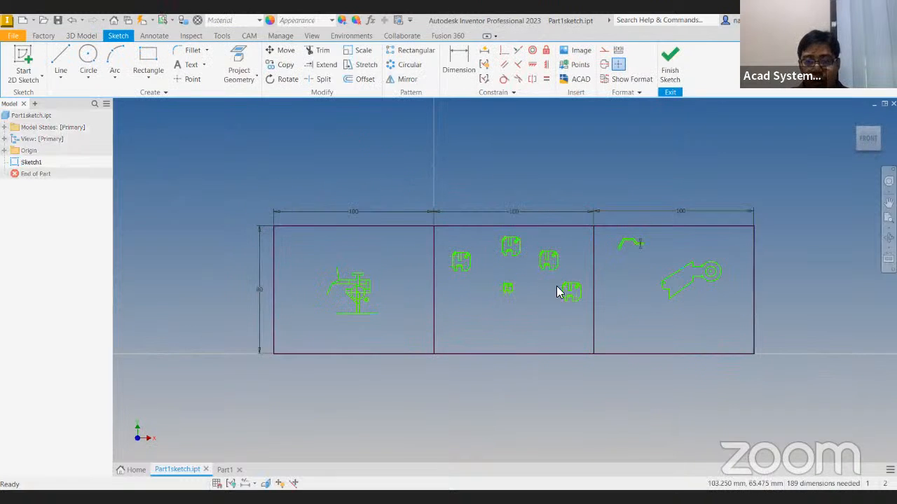
middle_drag(510, 300, 437, 307)
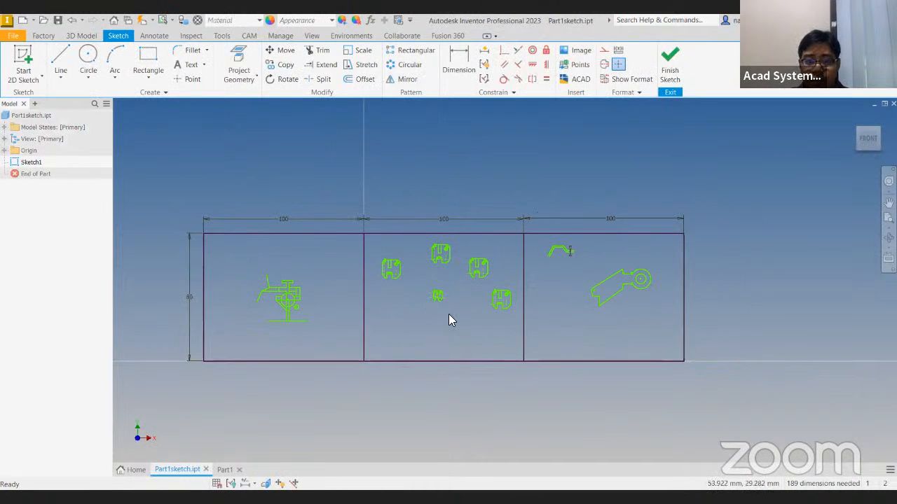
scroll(449, 313, up, 3)
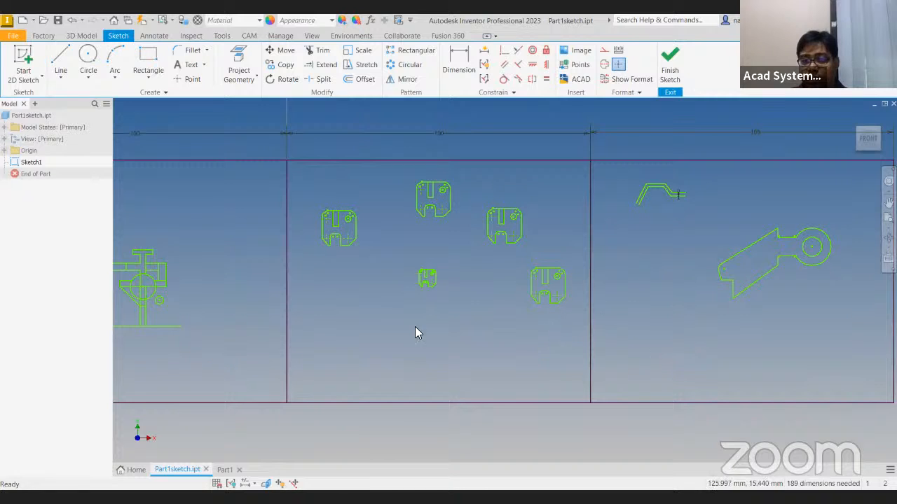
middle_drag(355, 320, 542, 319)
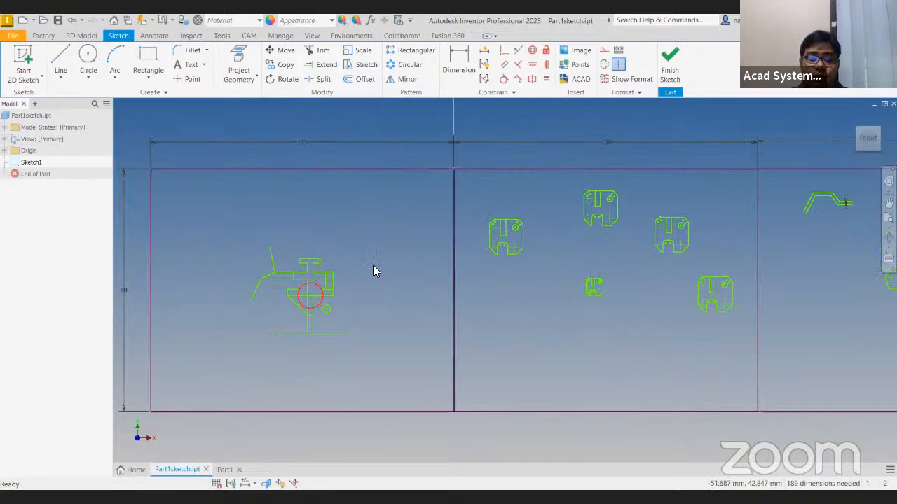
middle_drag(486, 300, 405, 314)
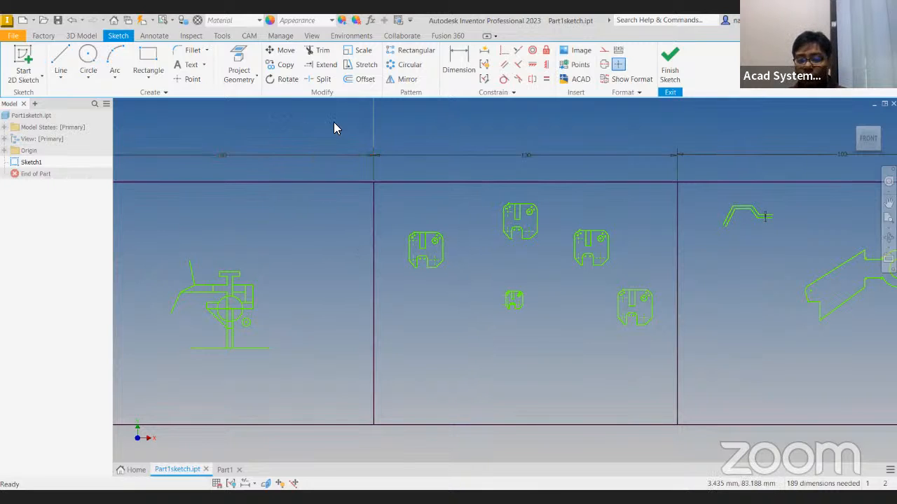
scroll(371, 147, down, 2)
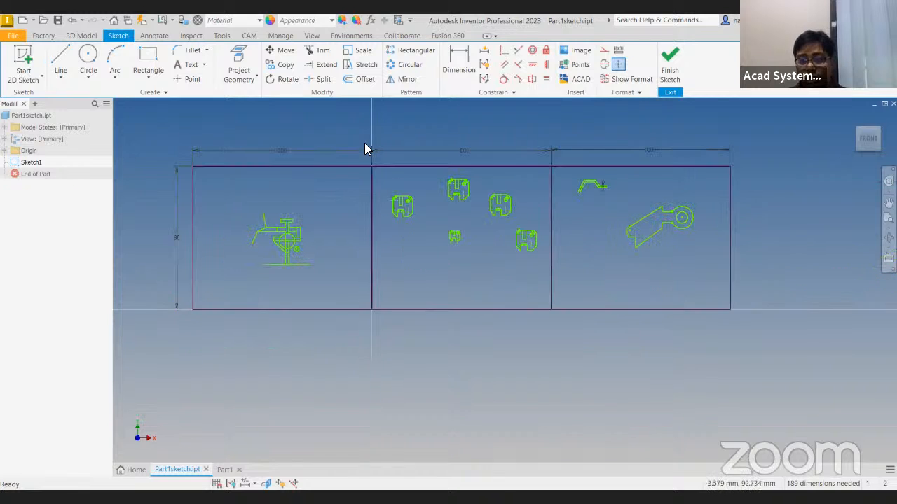
middle_drag(305, 138, 297, 150)
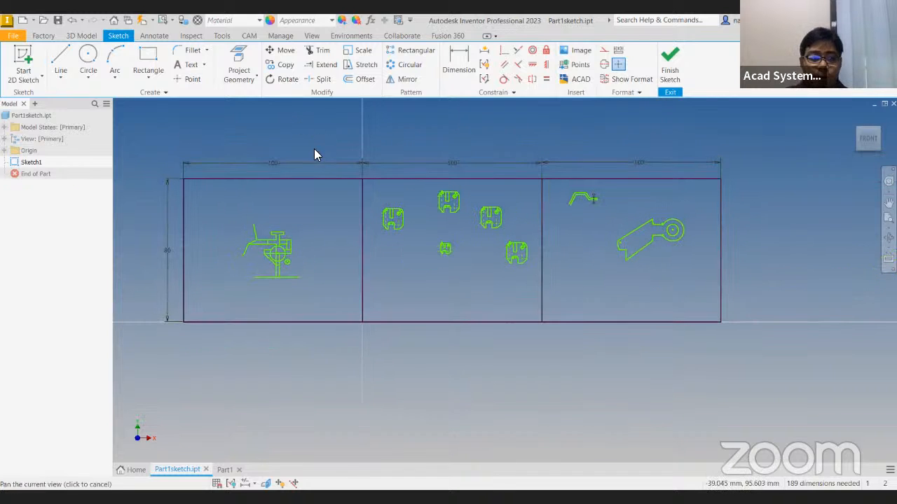